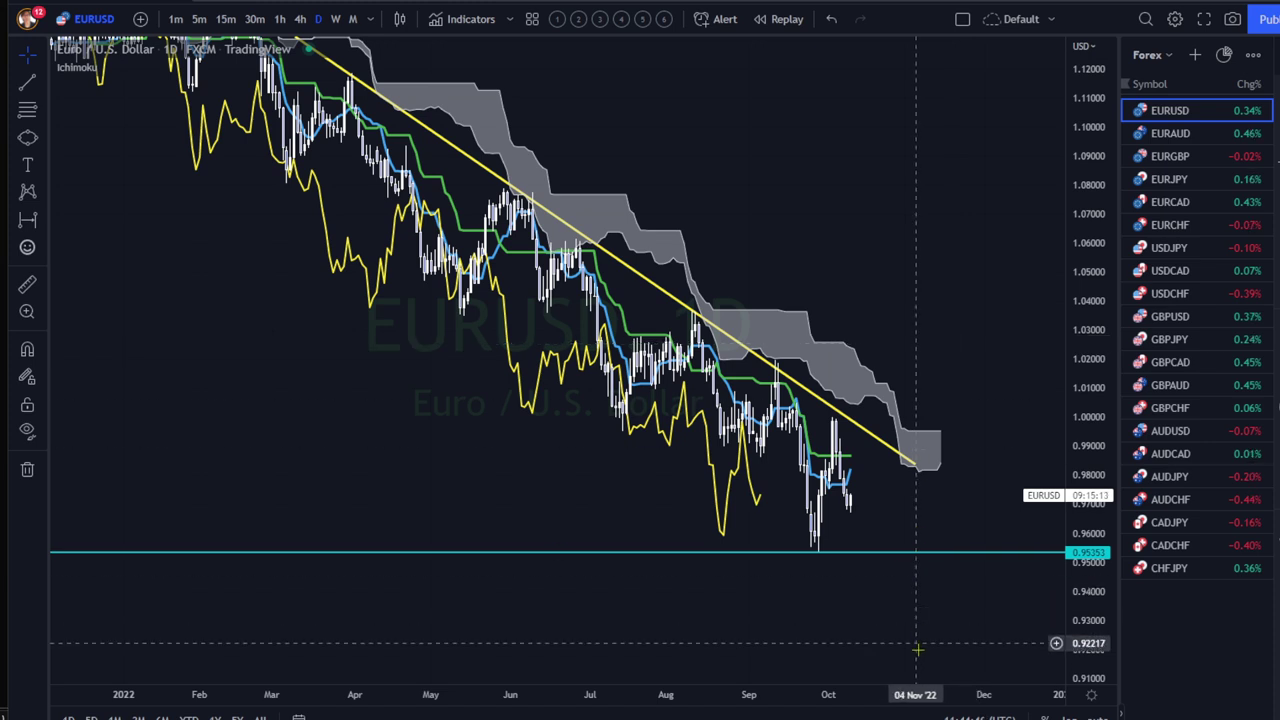
Examine the EURUSD daily downtrend against the descending yellow trendline and the Ichimoku cloud, down to the most recent candles.
drag(929, 693, 902, 692)
drag(882, 365, 940, 314)
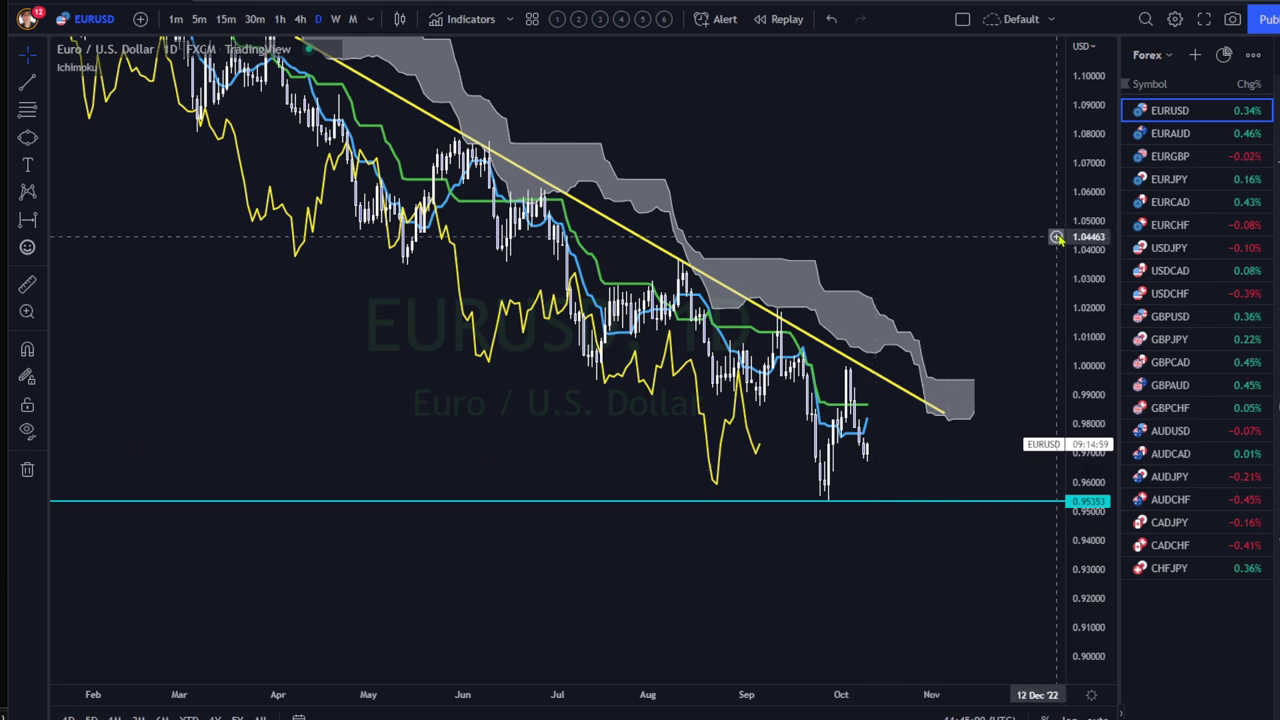
drag(1080, 212, 1078, 292)
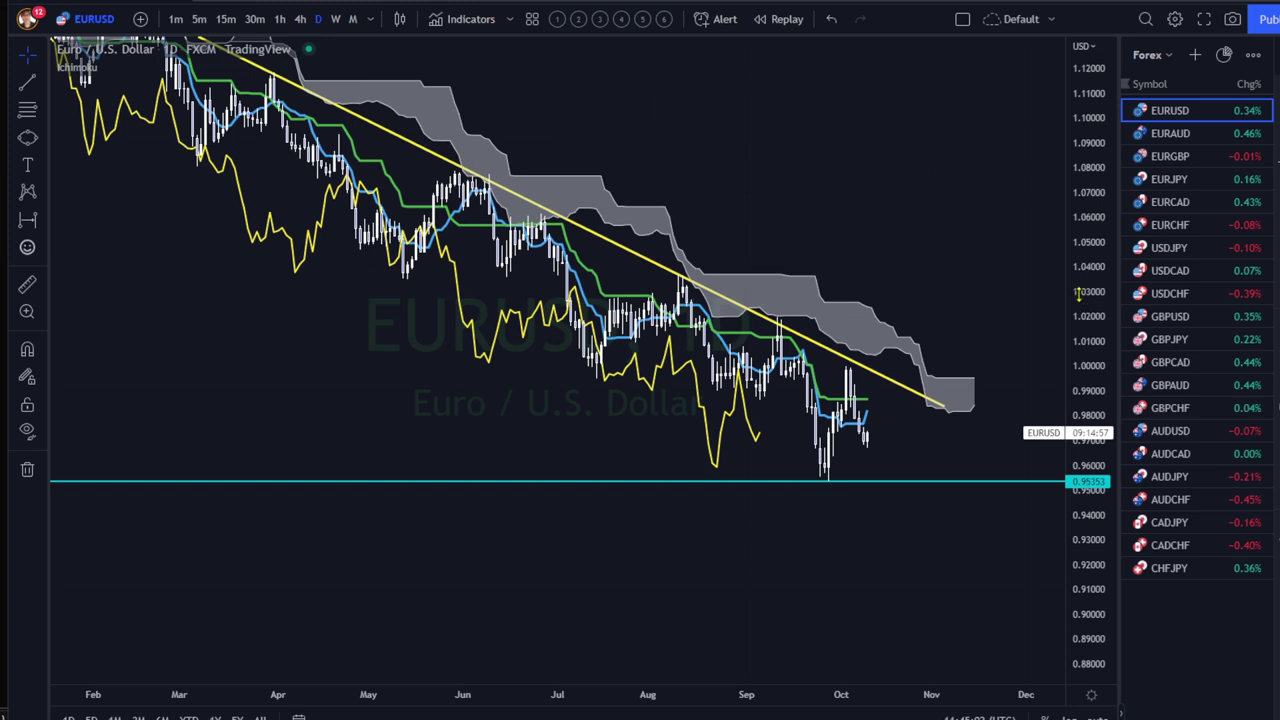
drag(756, 239, 771, 273)
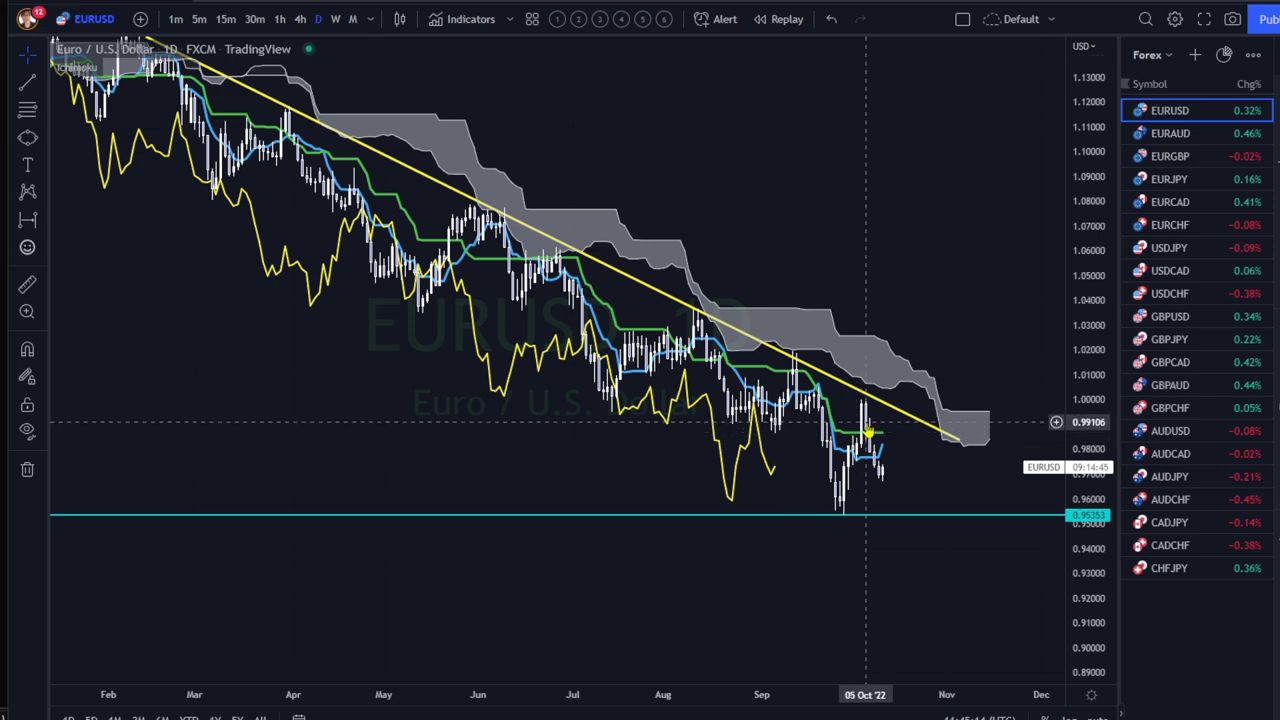
scroll(900, 694, up, 5)
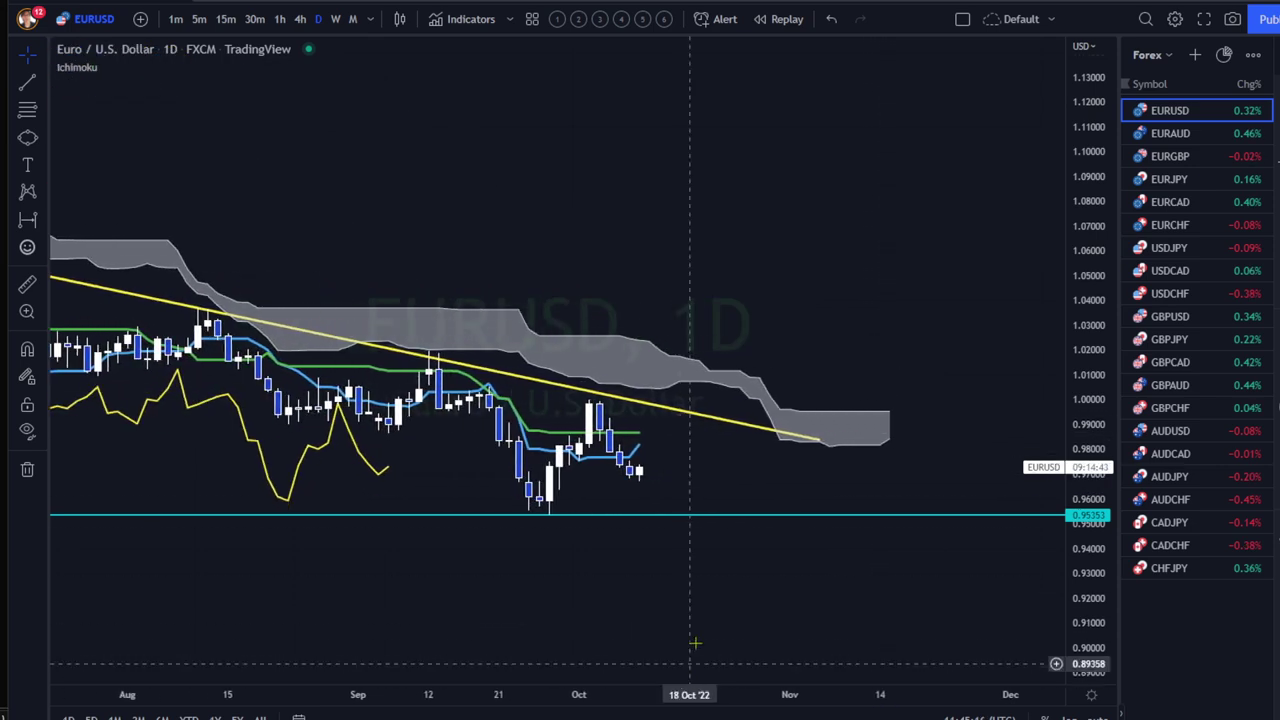
scroll(960, 694, up, 5)
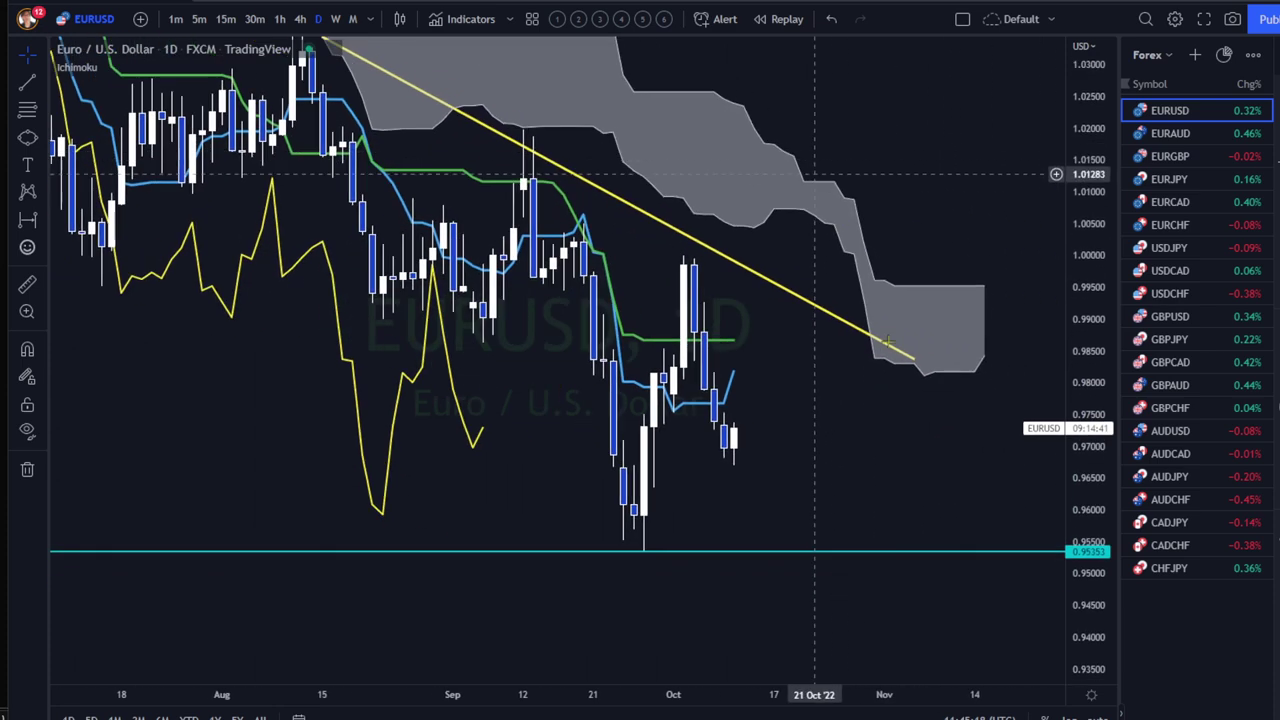
scroll(760, 420, up, 5)
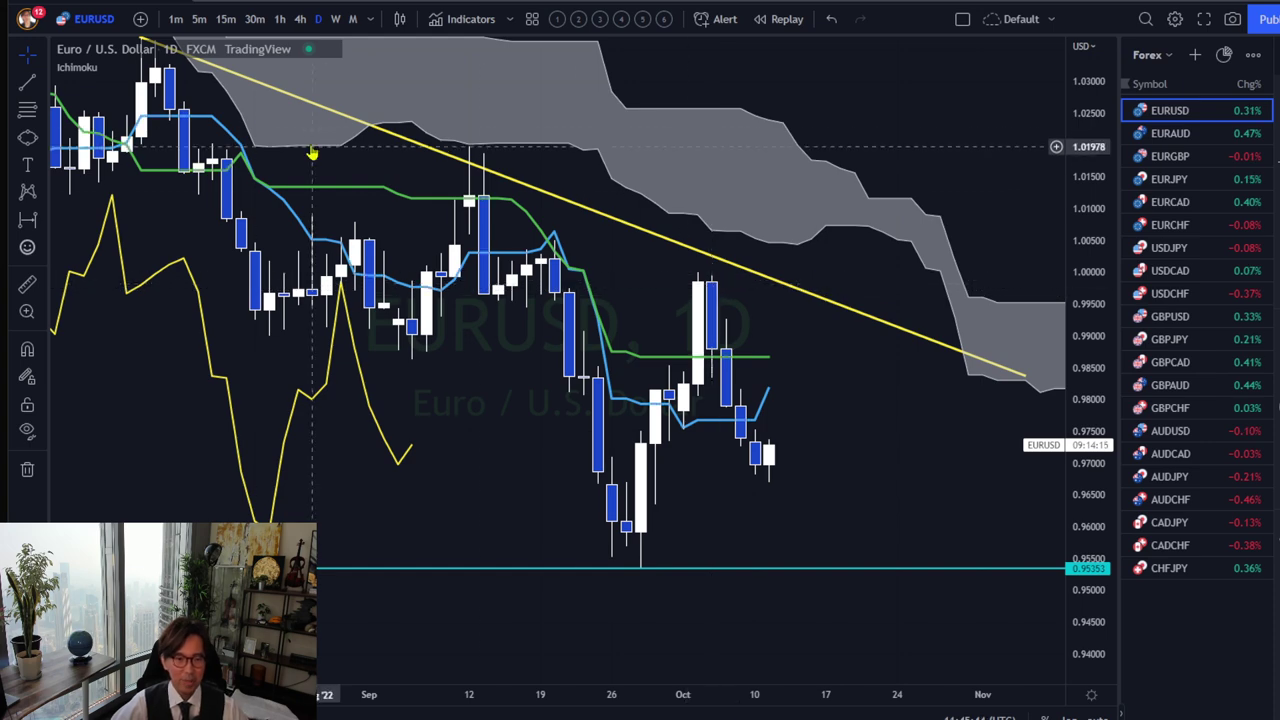
double_click(1100, 80)
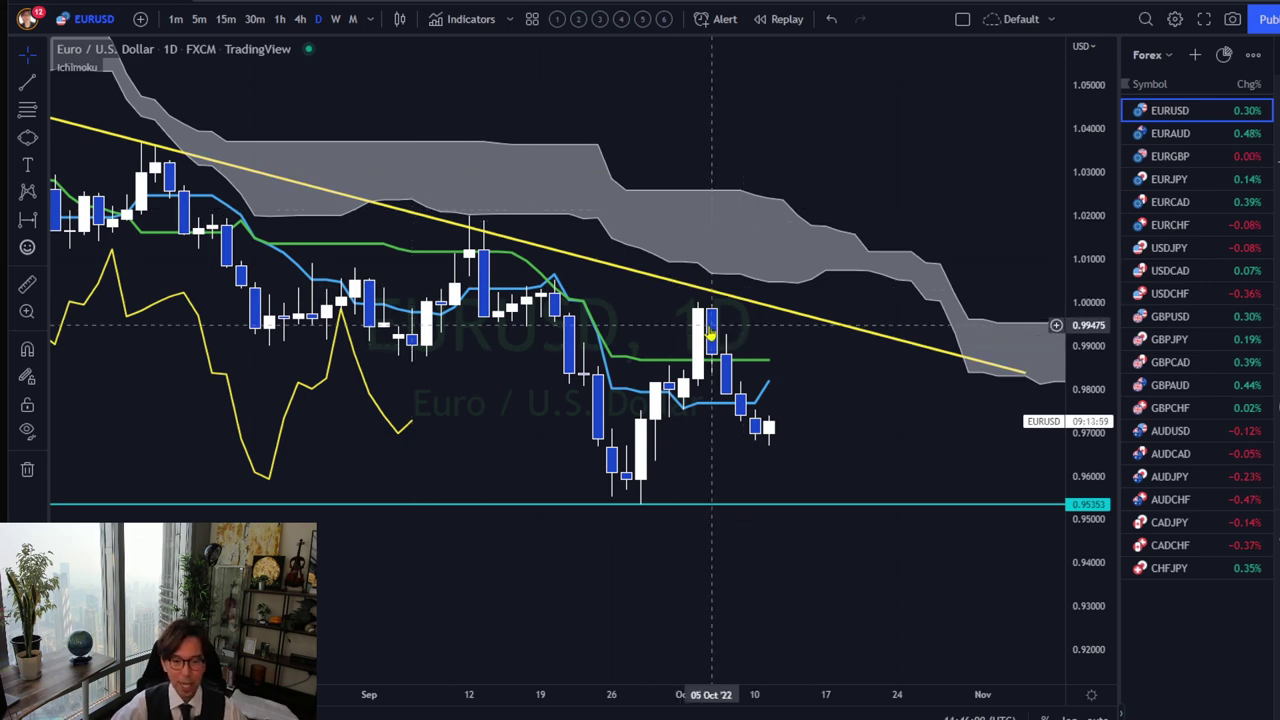
Examine the August to October EURUSD price swings between the Ichimoku cloud and the horizontal support line at 0.95353.
drag(772, 432, 684, 350)
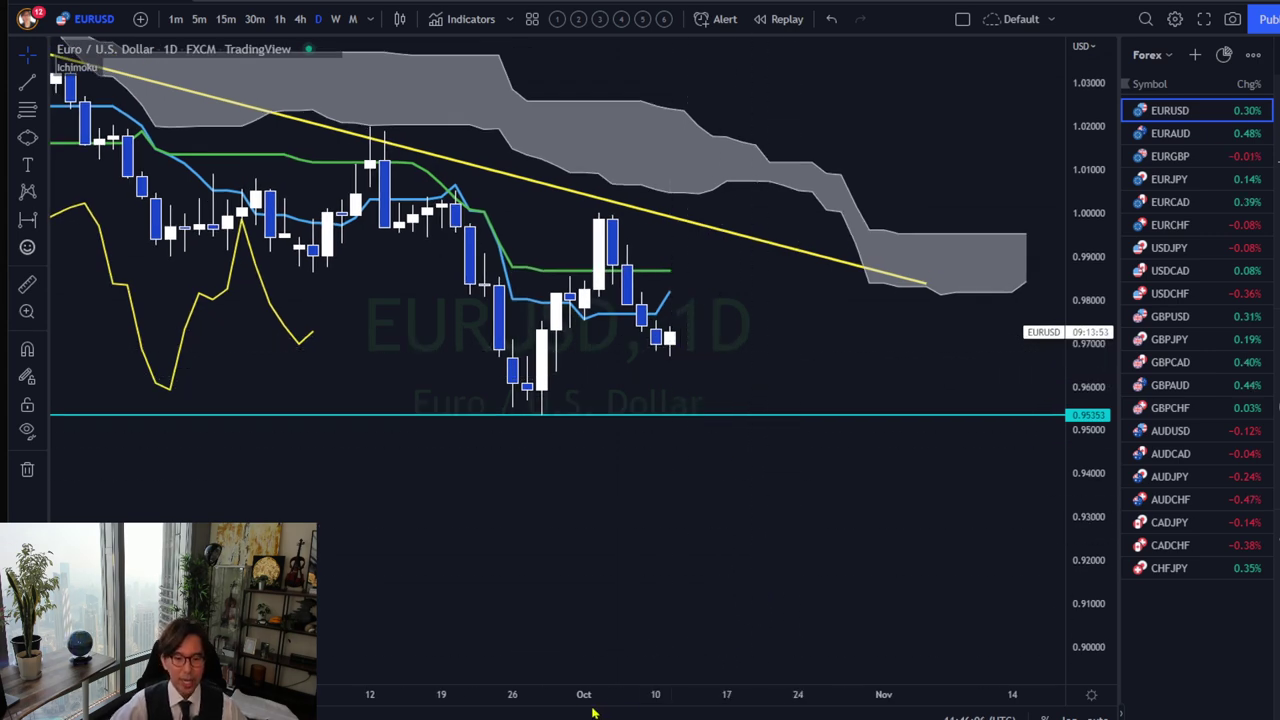
drag(579, 694, 729, 692)
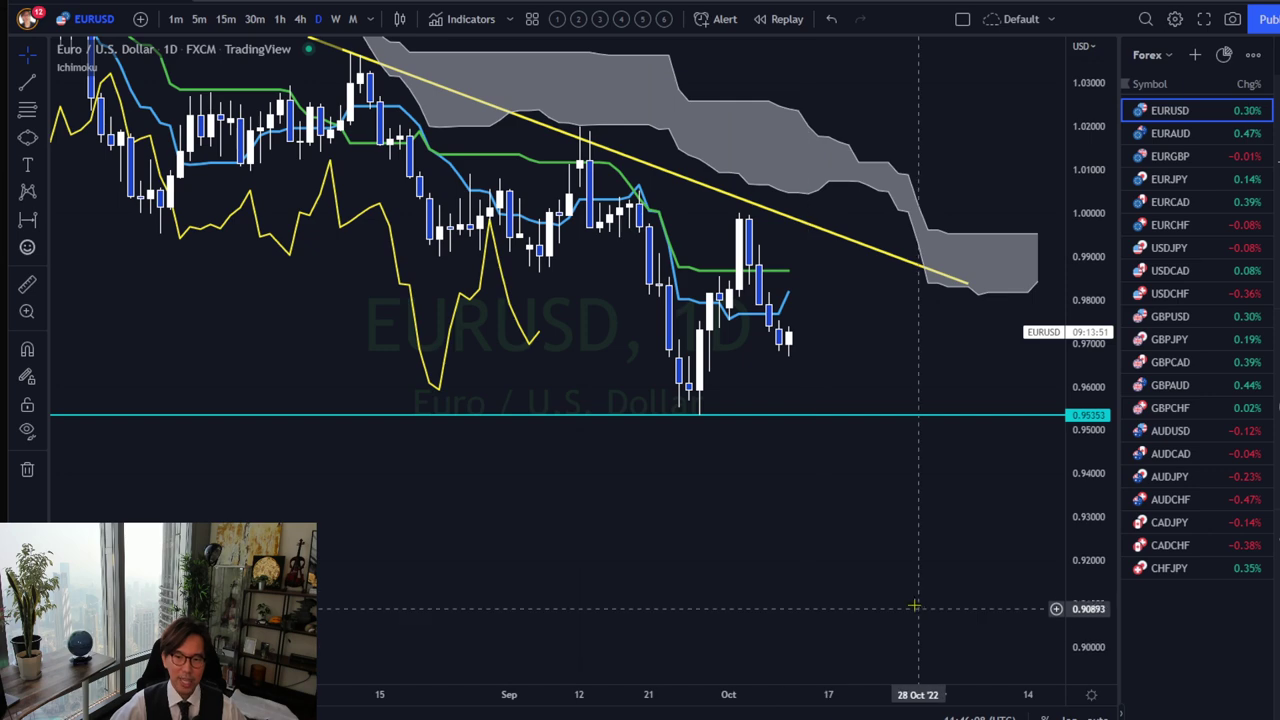
drag(1088, 180, 1088, 210)
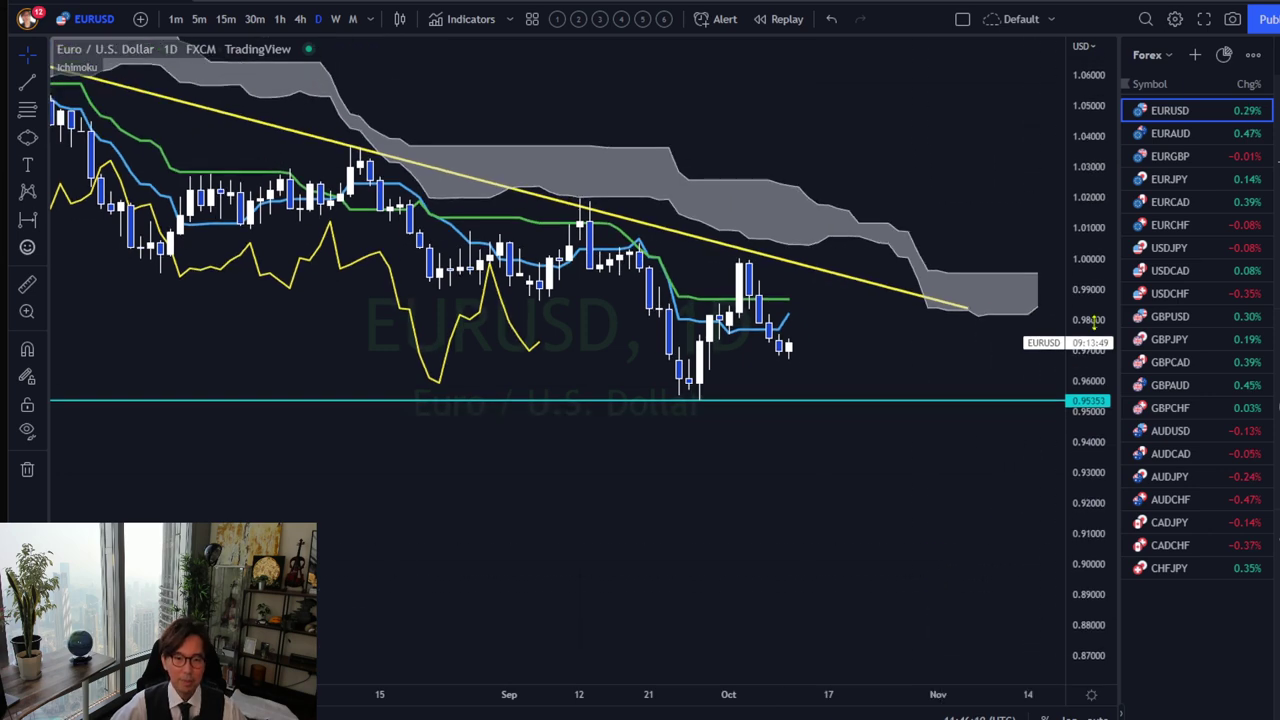
drag(953, 211, 923, 223)
drag(513, 694, 575, 694)
drag(883, 463, 845, 497)
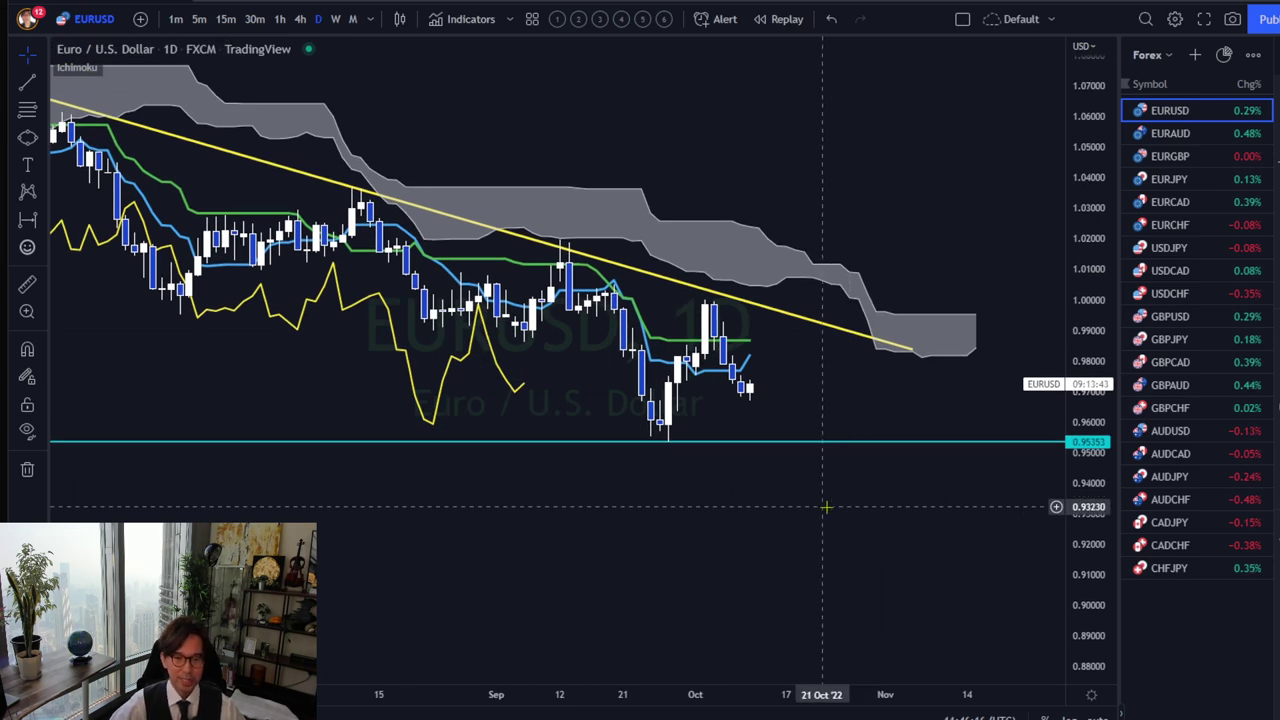
drag(1061, 600, 1089, 546)
drag(934, 457, 910, 487)
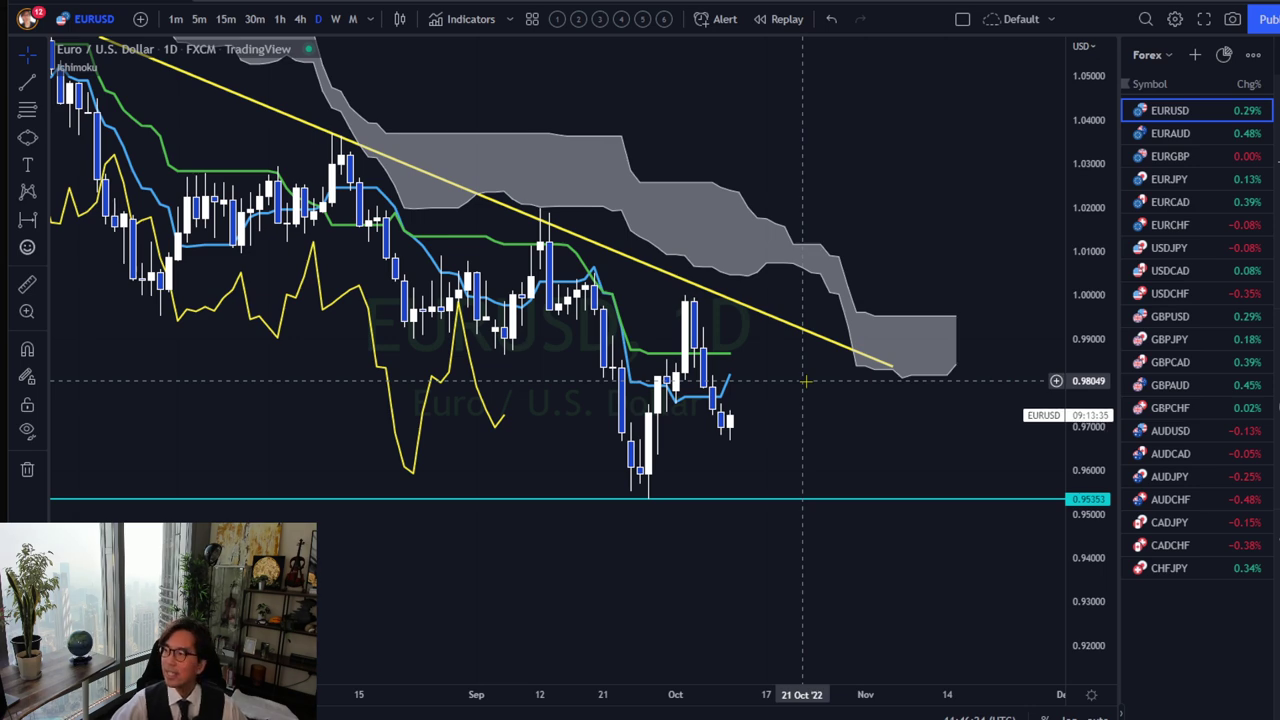
drag(910, 440, 880, 470)
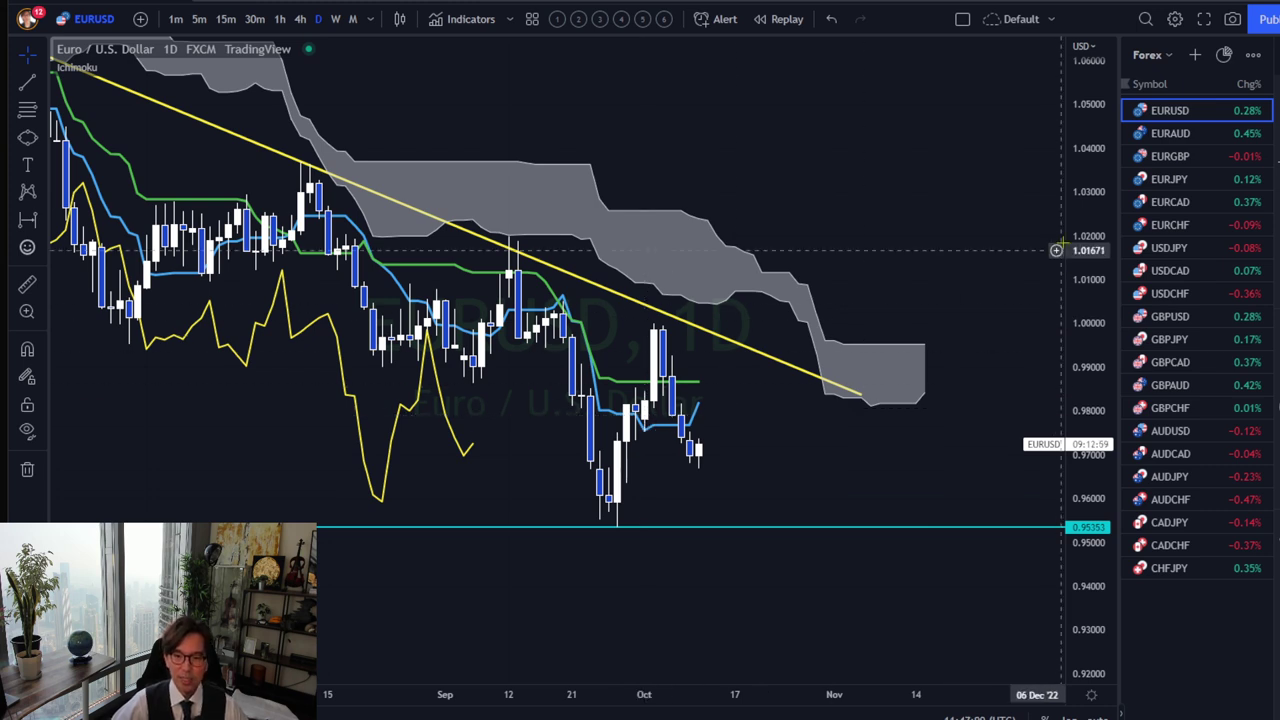
drag(1000, 262, 889, 285)
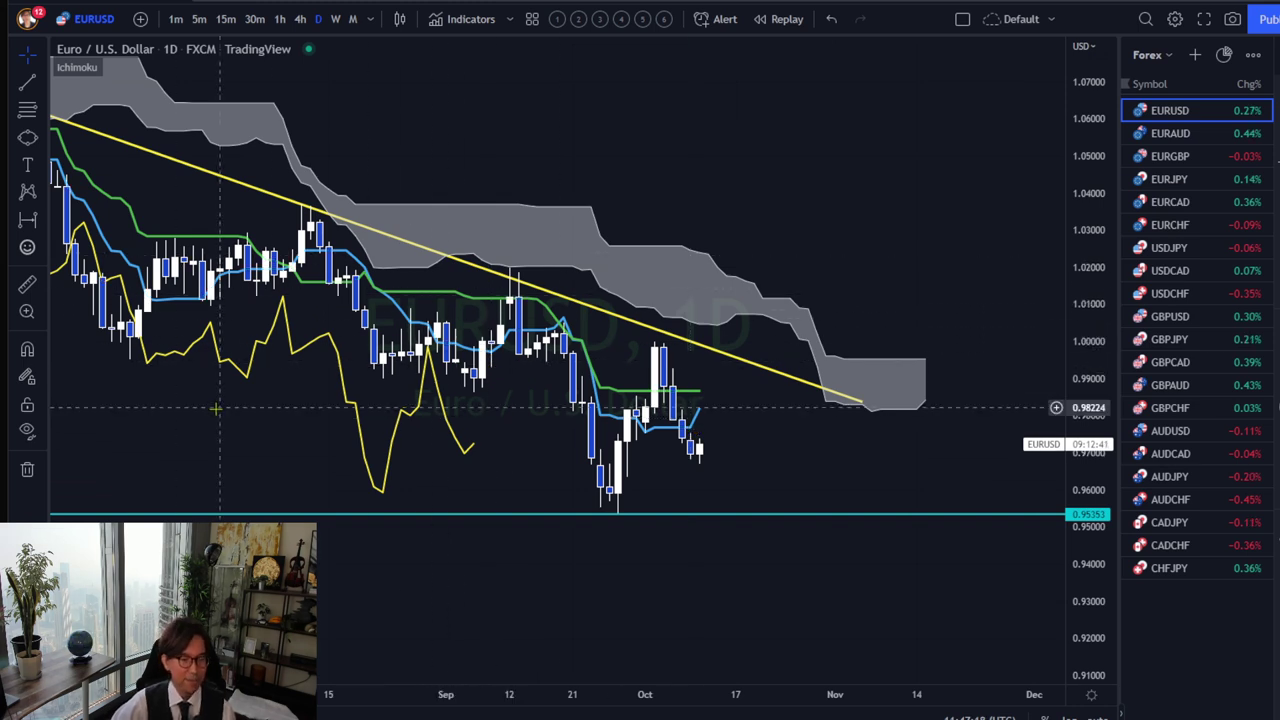
drag(580, 694, 510, 700)
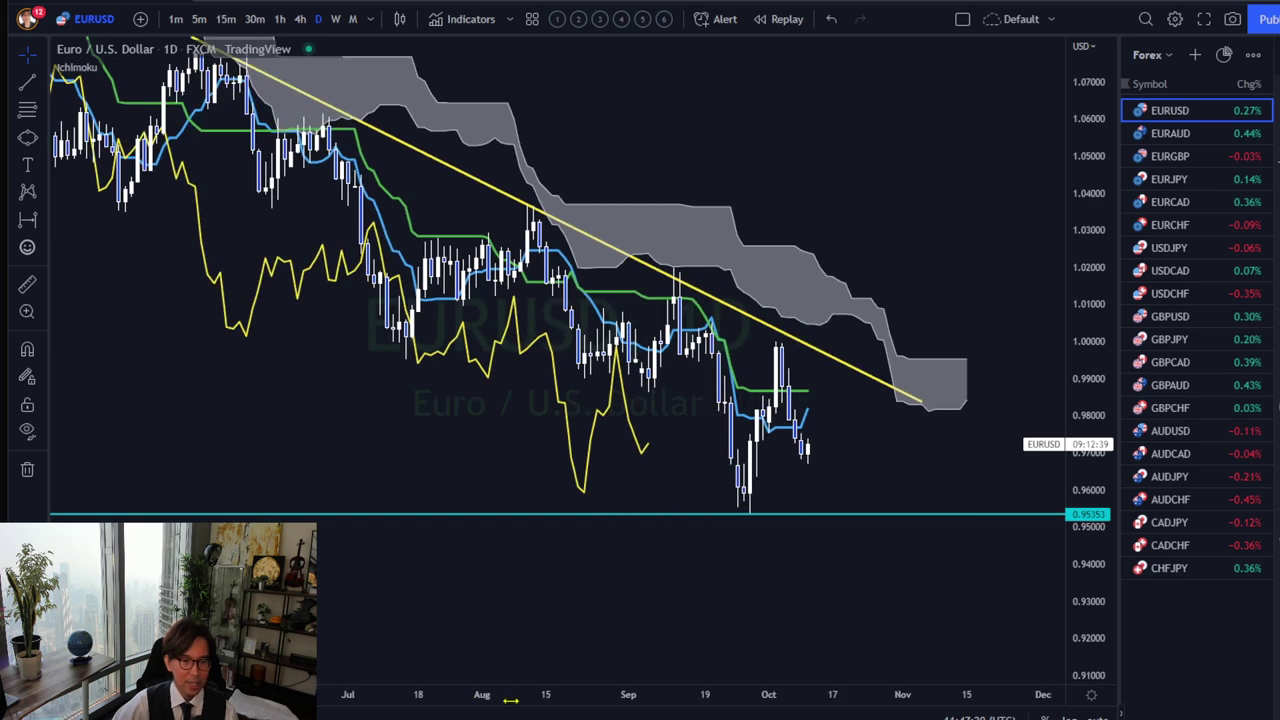
drag(760, 220, 790, 284)
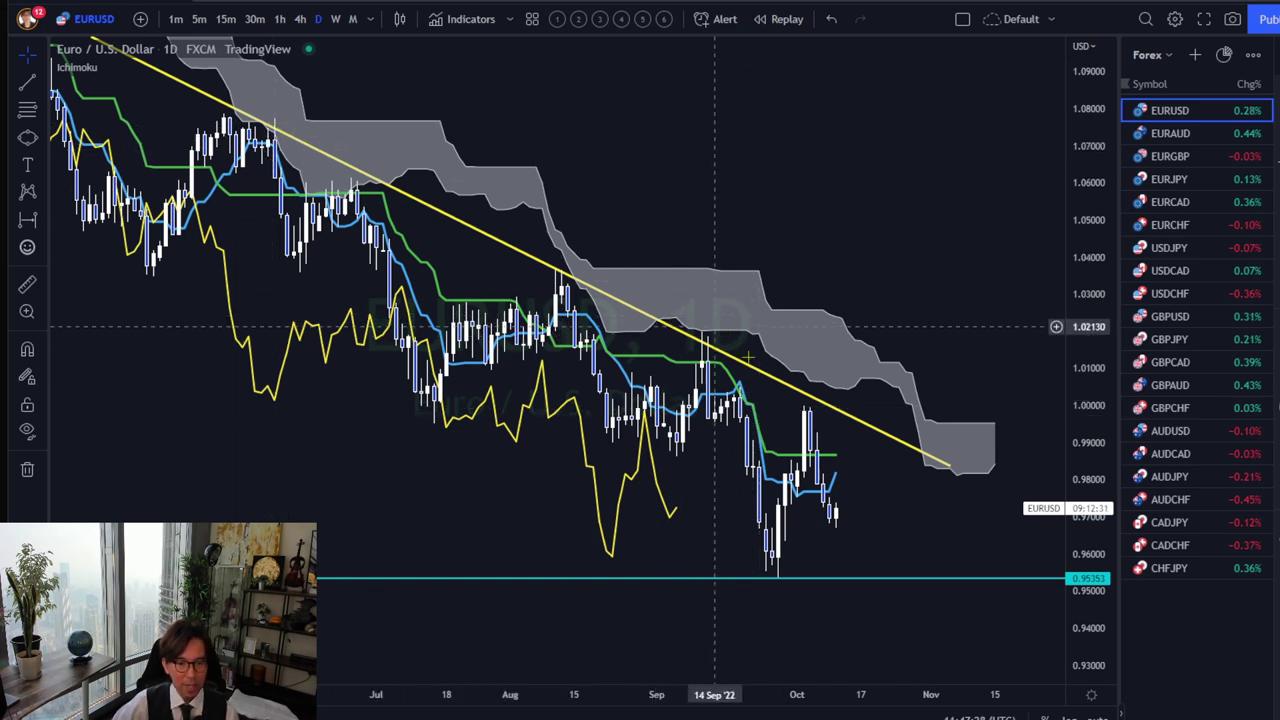
drag(760, 200, 664, 140)
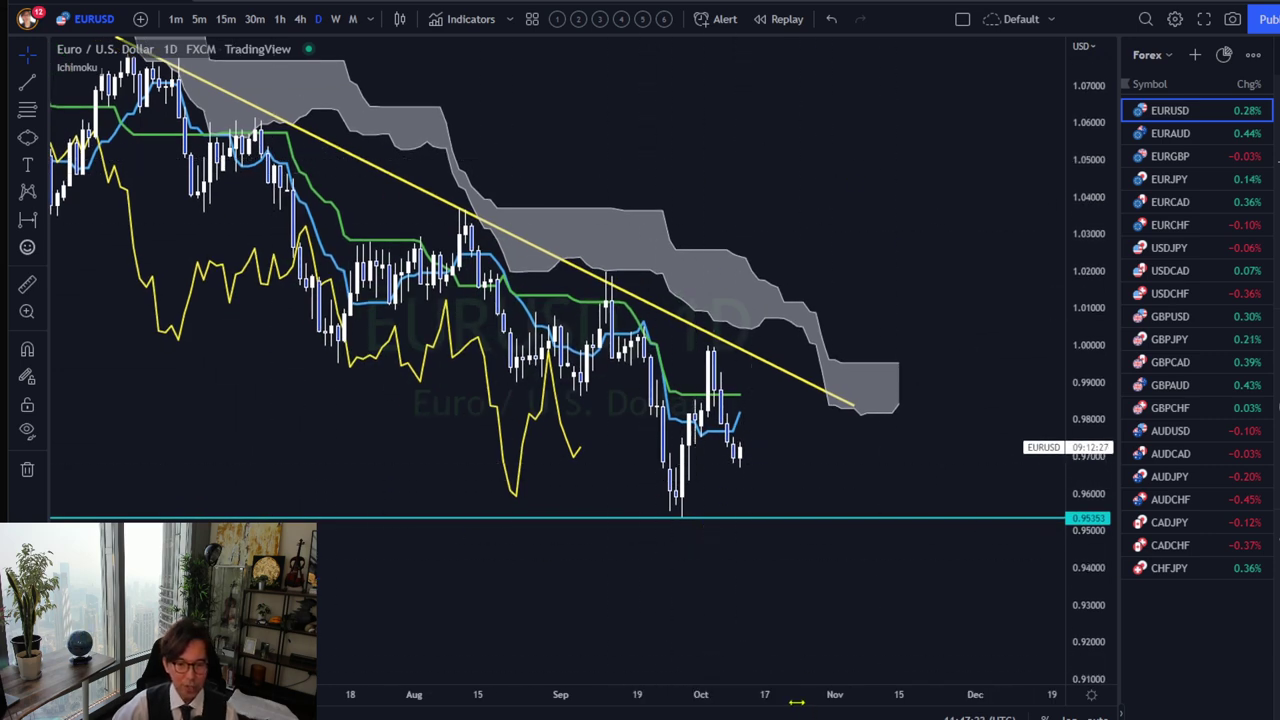
drag(799, 703, 700, 703)
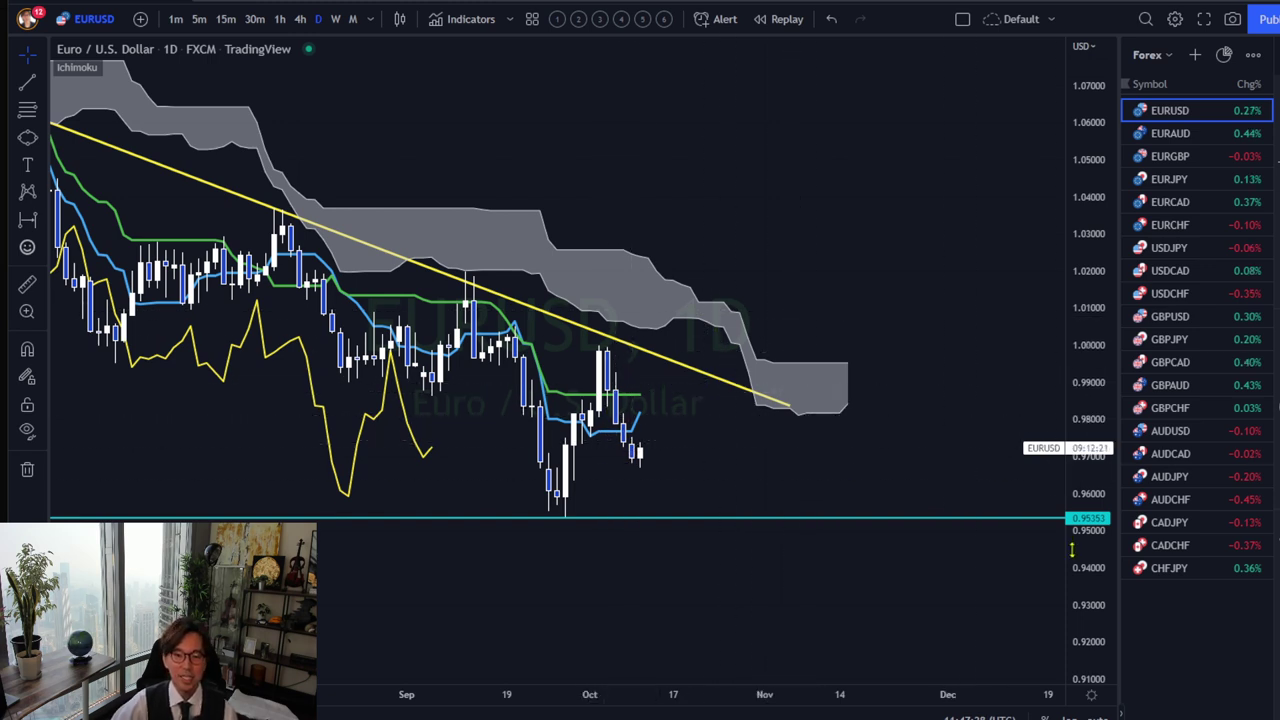
drag(1090, 578, 1090, 530)
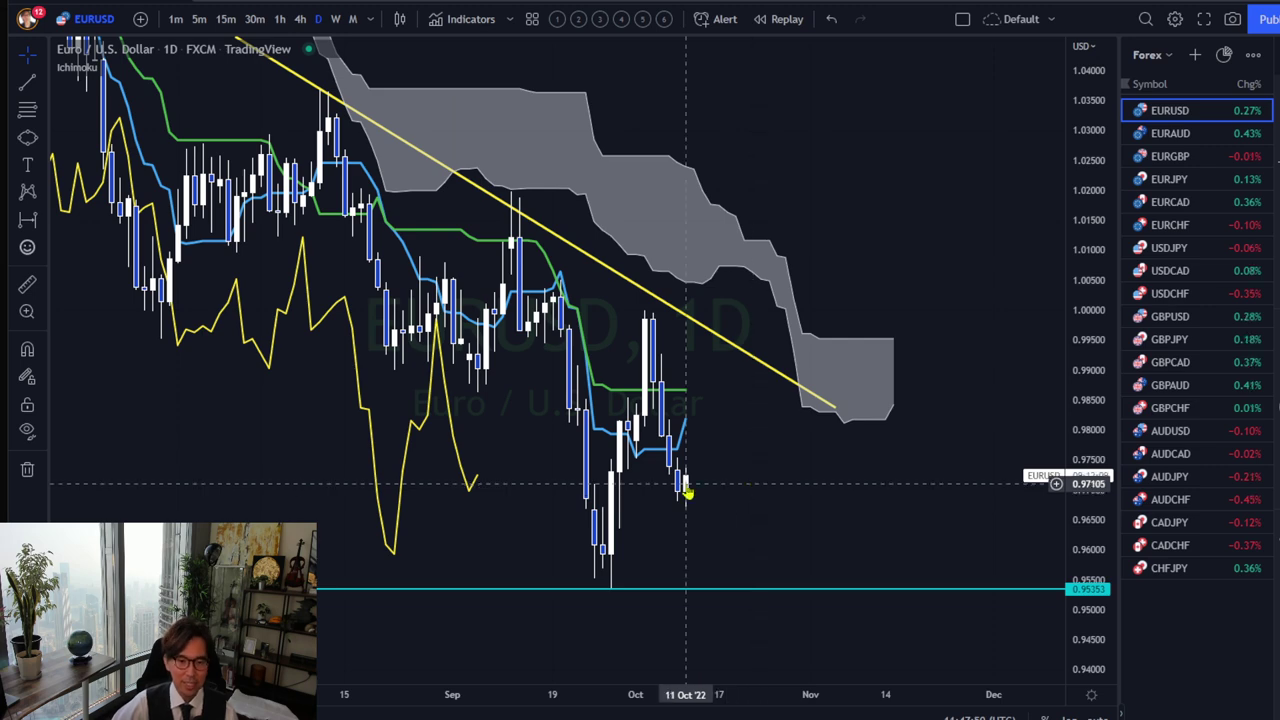
Draw a red arrow from the latest EURUSD candle up to the yellow trendline, and another falling from there to about 0.963.
drag(737, 554, 850, 470)
click(726, 410)
click(817, 322)
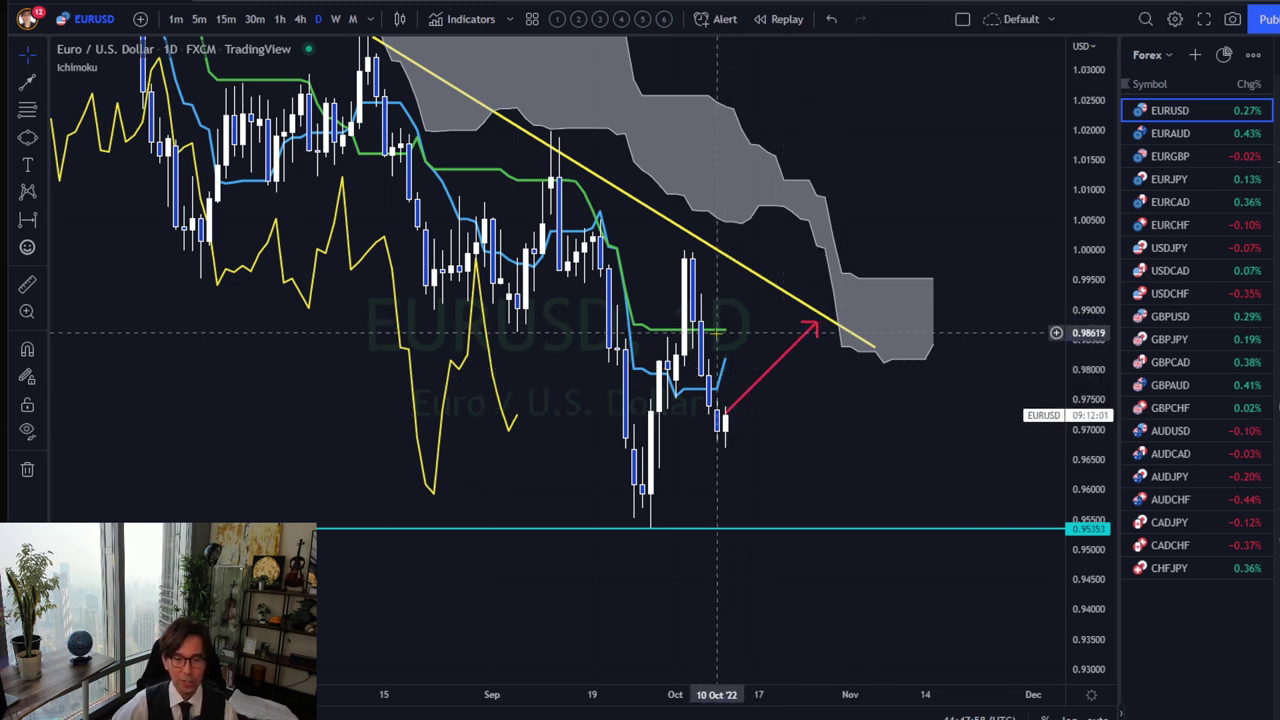
click(27, 82)
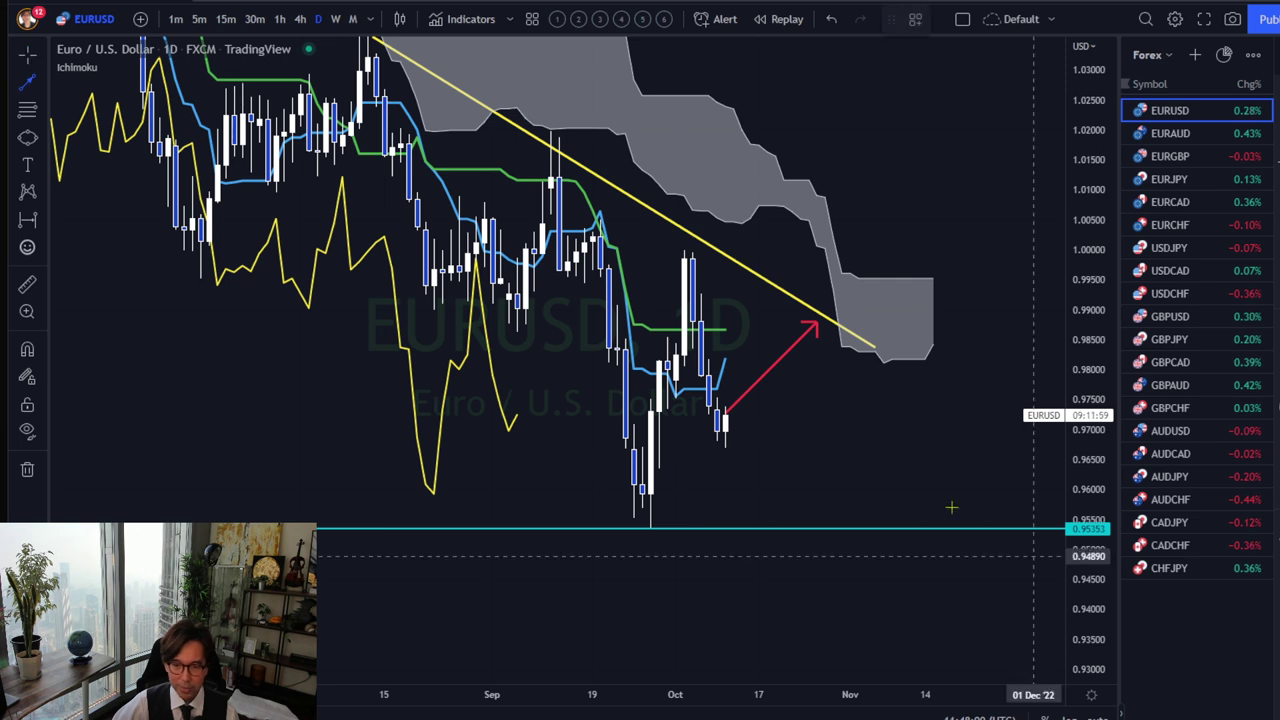
click(824, 333)
click(955, 470)
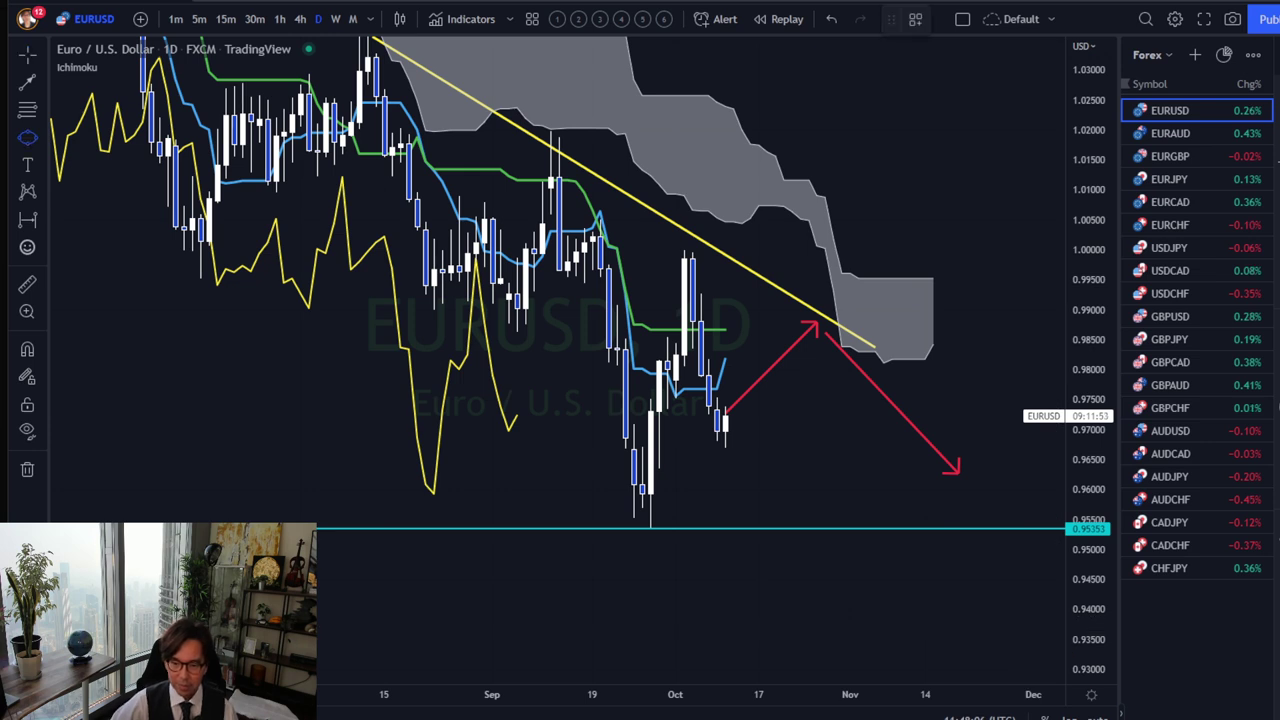
Draw a red arrow from below the latest candle down to near the 0.95353 support line, and another rebounding to about 0.965.
click(734, 446)
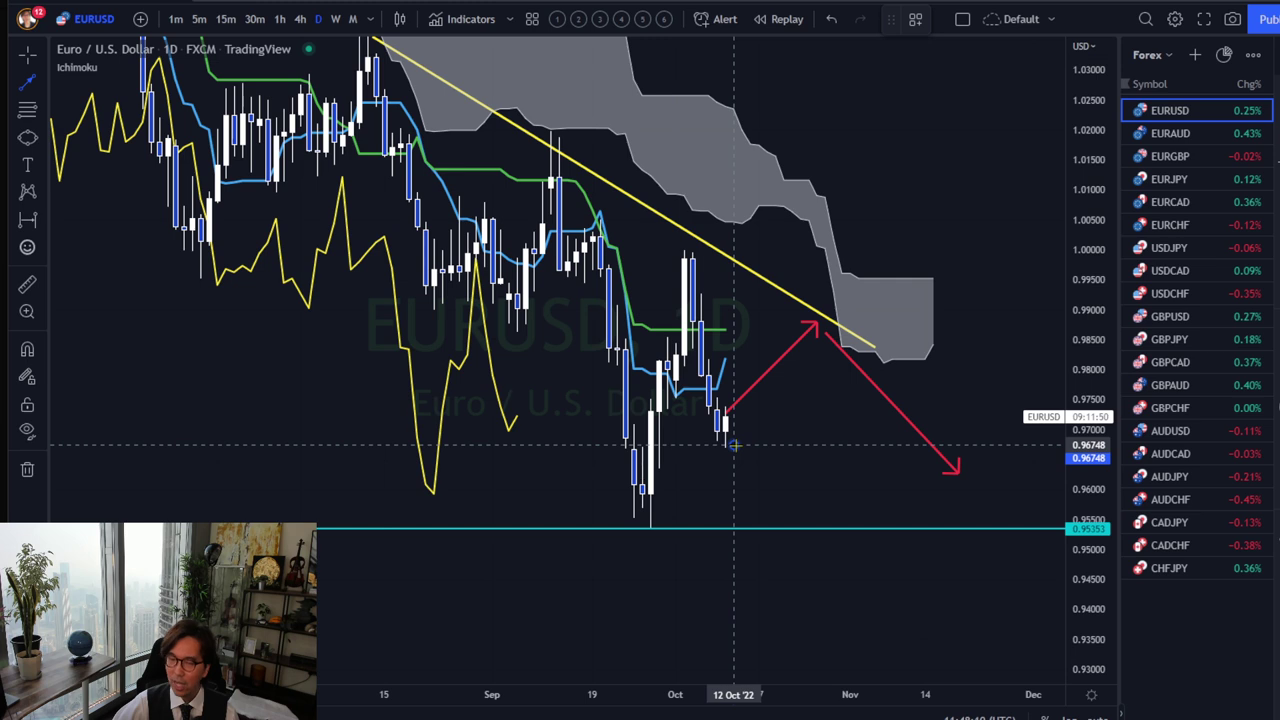
click(783, 515)
click(802, 516)
click(891, 459)
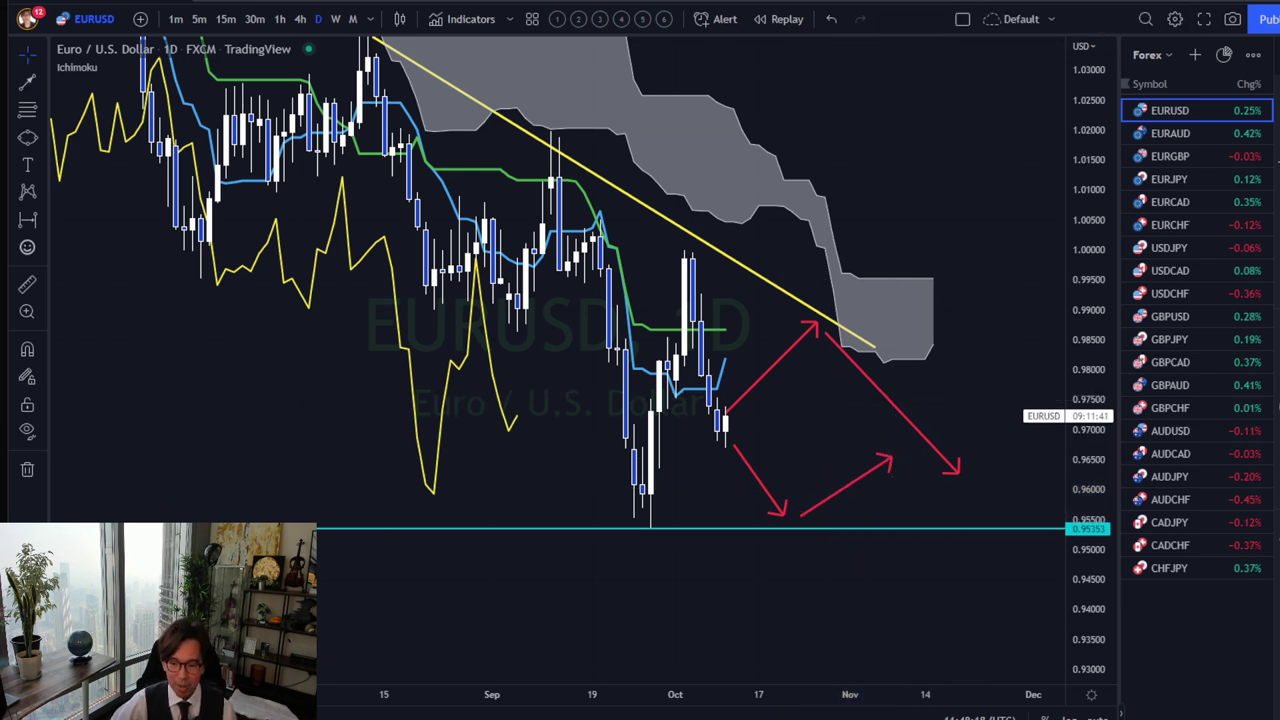
Draw a horizontal red arrow from the latest candle at about 0.971 to mark the sideways scenario.
click(27, 82)
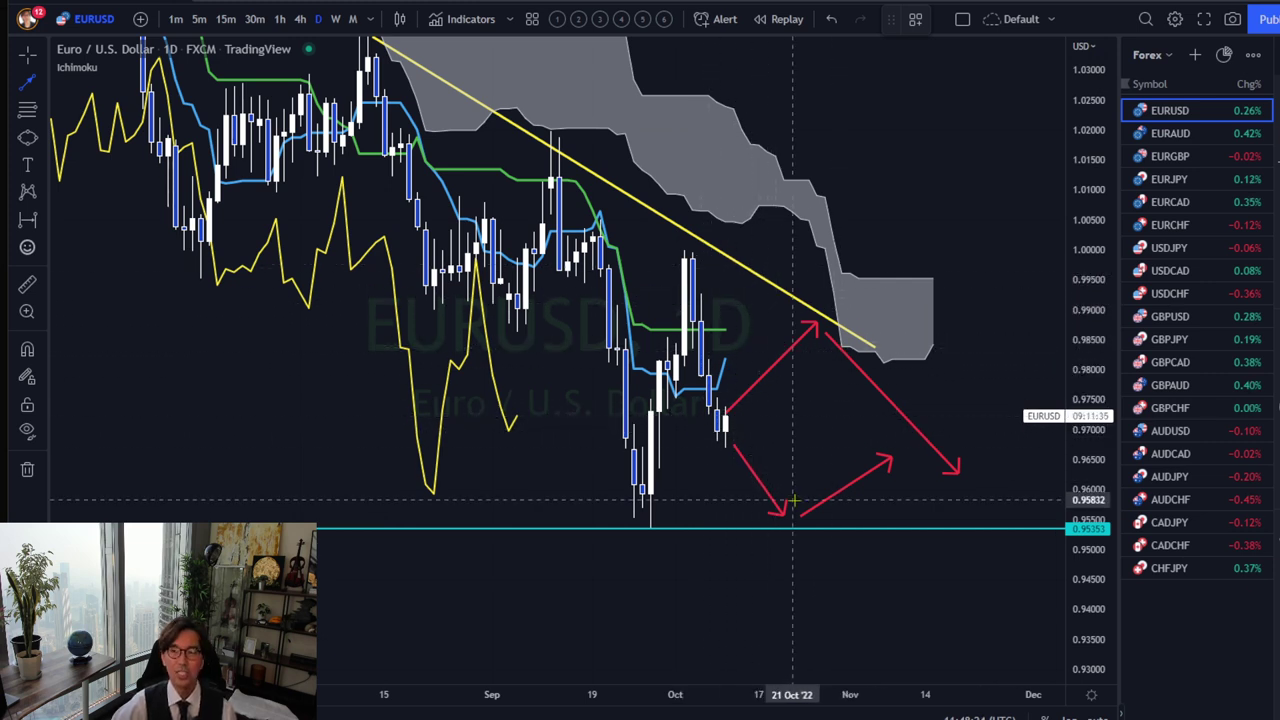
click(733, 423)
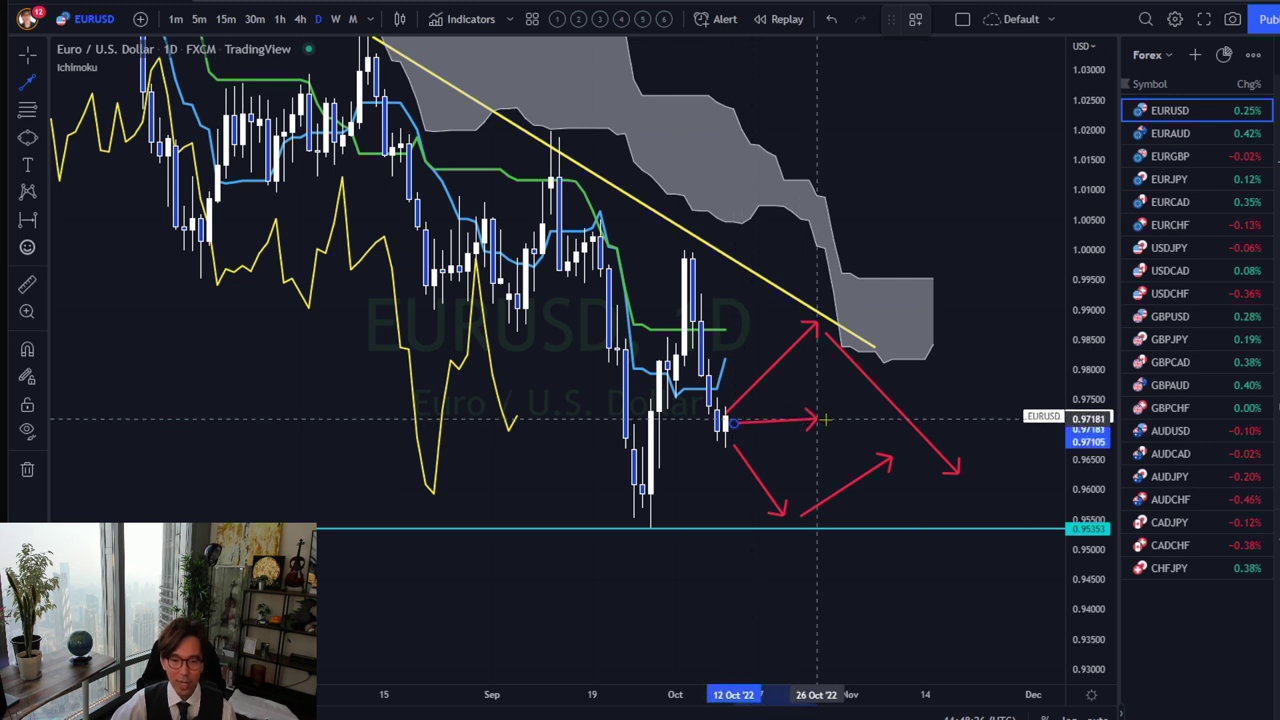
click(858, 423)
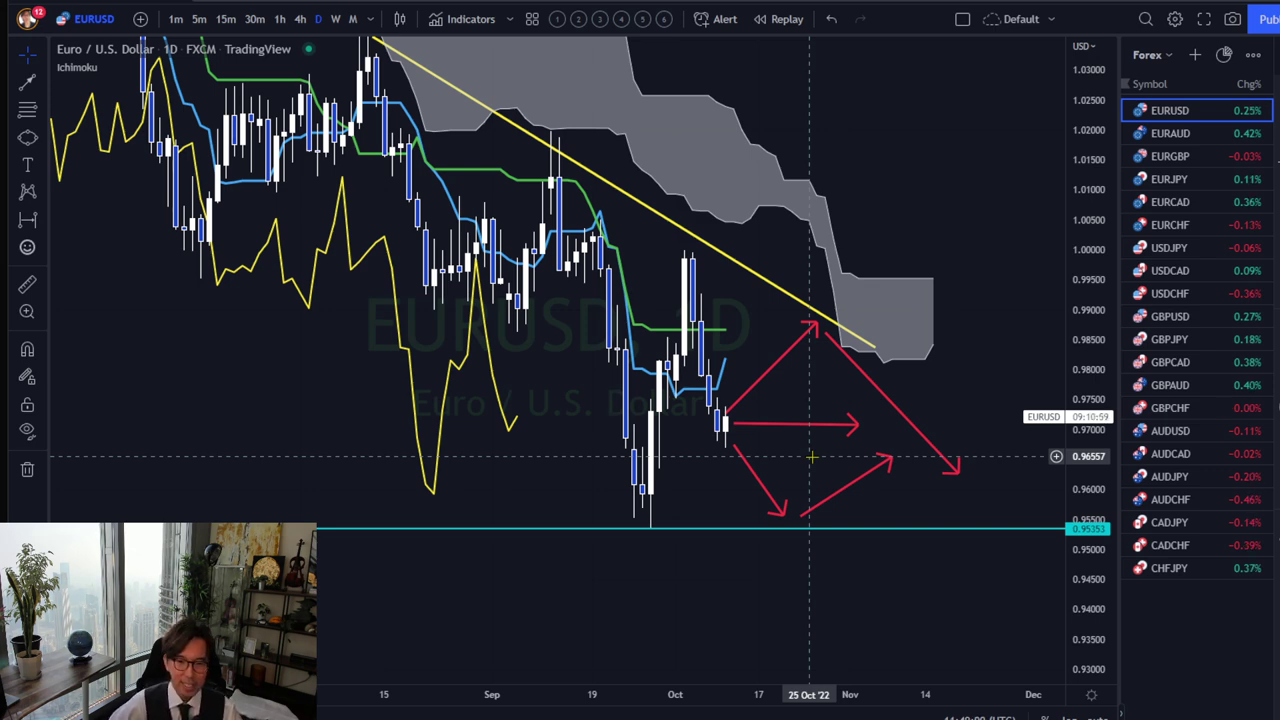
Review the rising, sideways and falling arrow scenarios on the EURUSD chart in relation to the trendline, cloud and support line.
drag(1090, 140, 1088, 320)
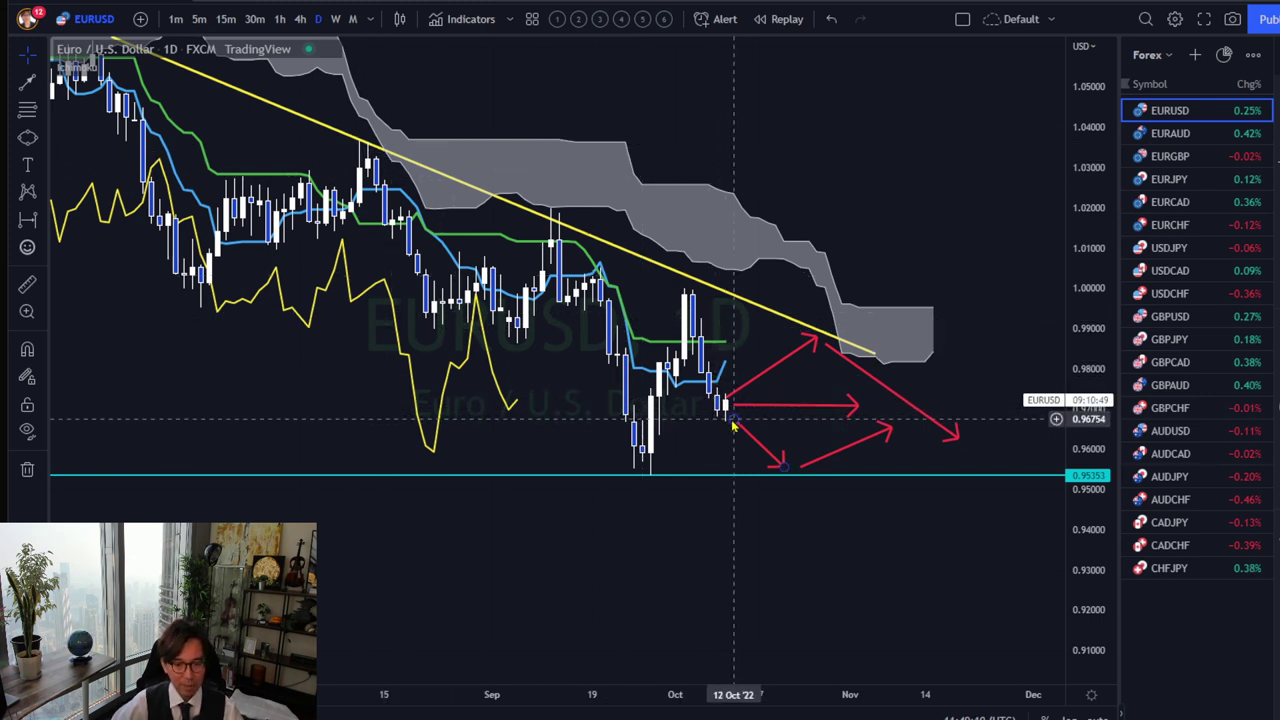
scroll(672, 710, down, 3)
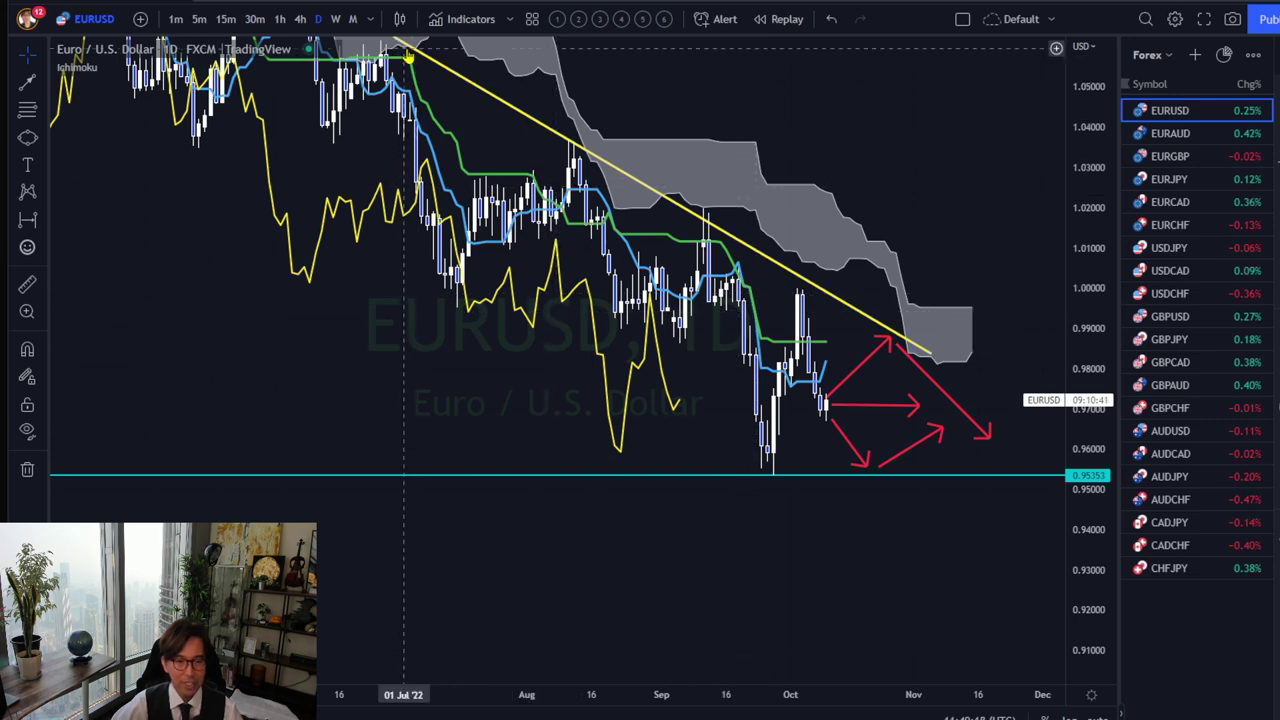
drag(814, 372, 725, 375)
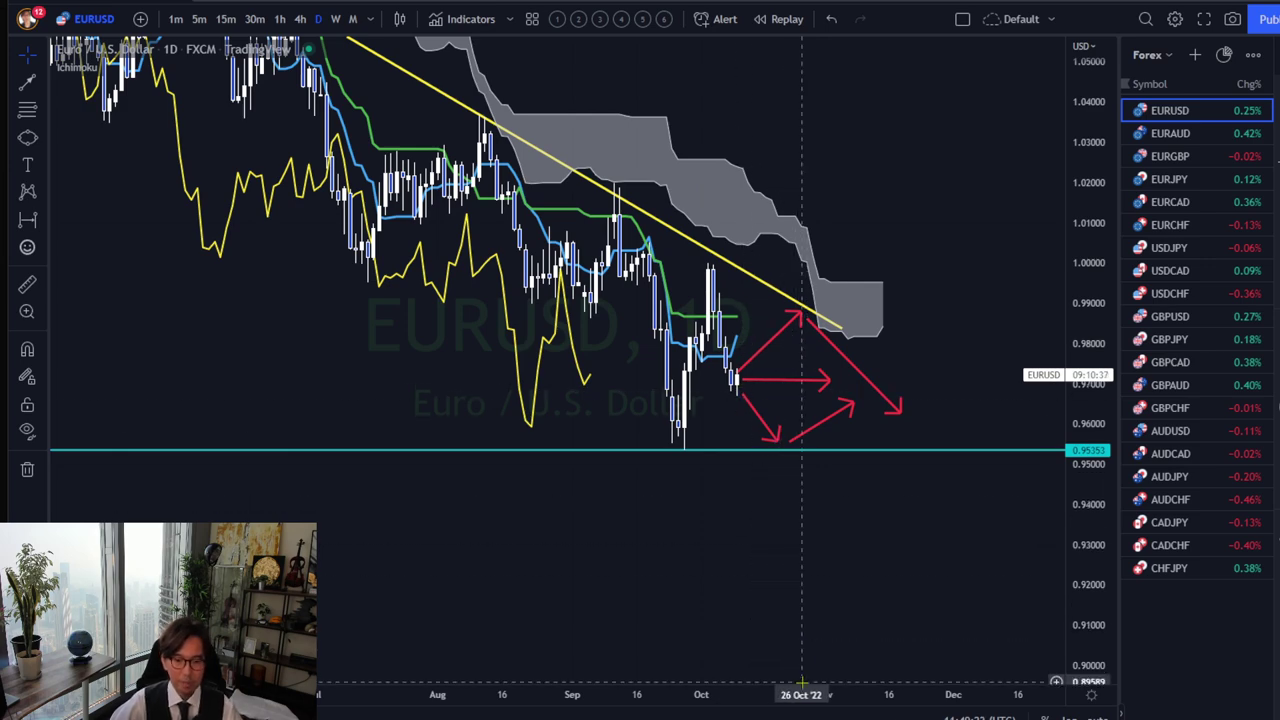
drag(810, 688, 808, 617)
drag(1081, 611, 1081, 500)
drag(943, 105, 930, 172)
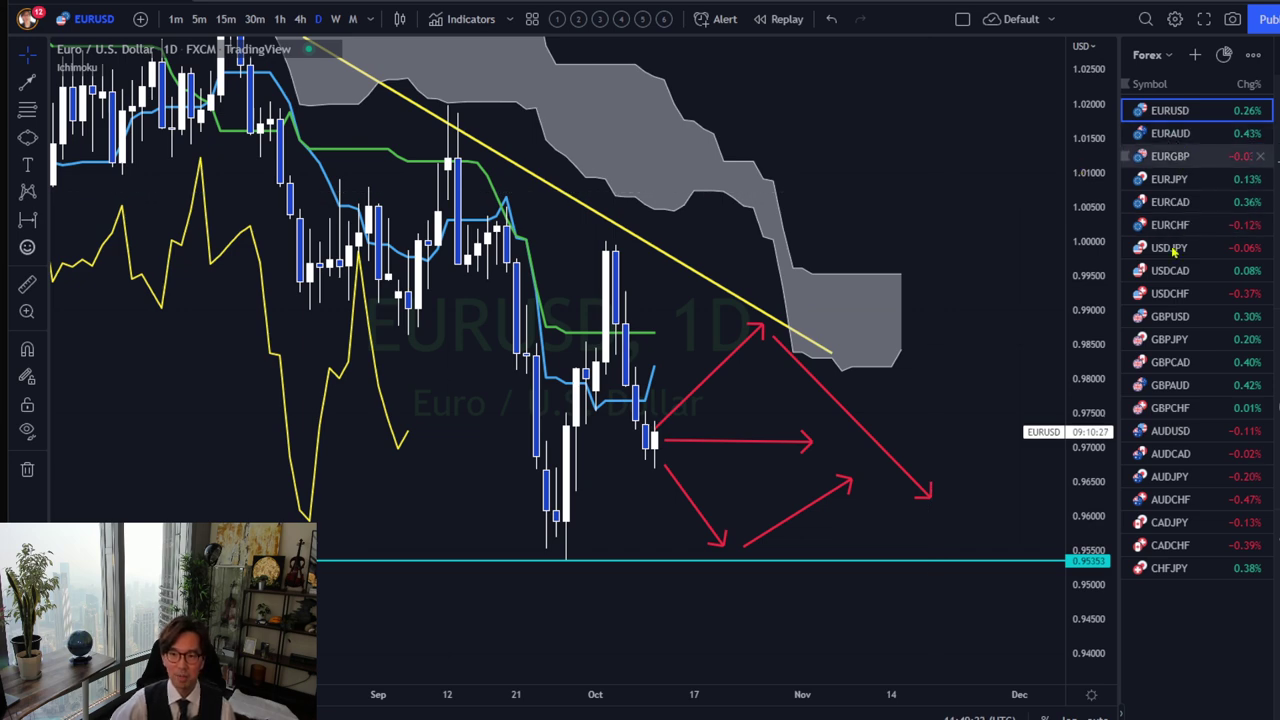
drag(874, 220, 900, 238)
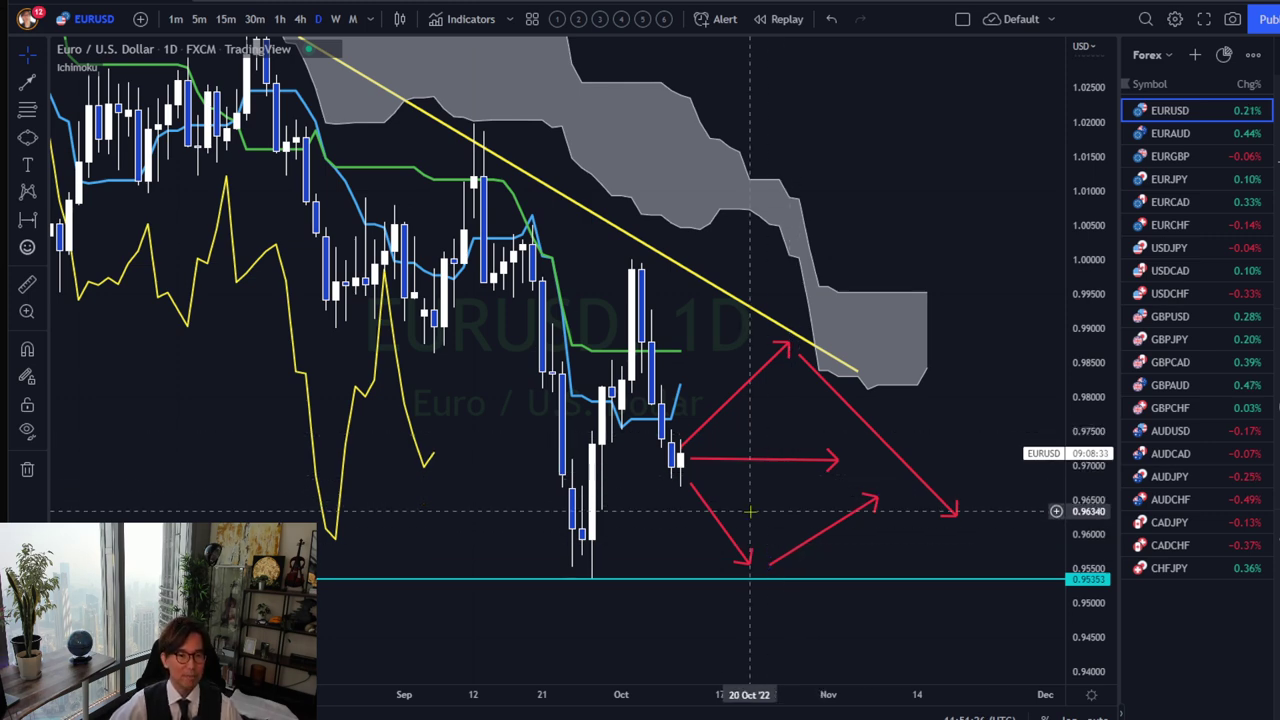
key(alt+r)
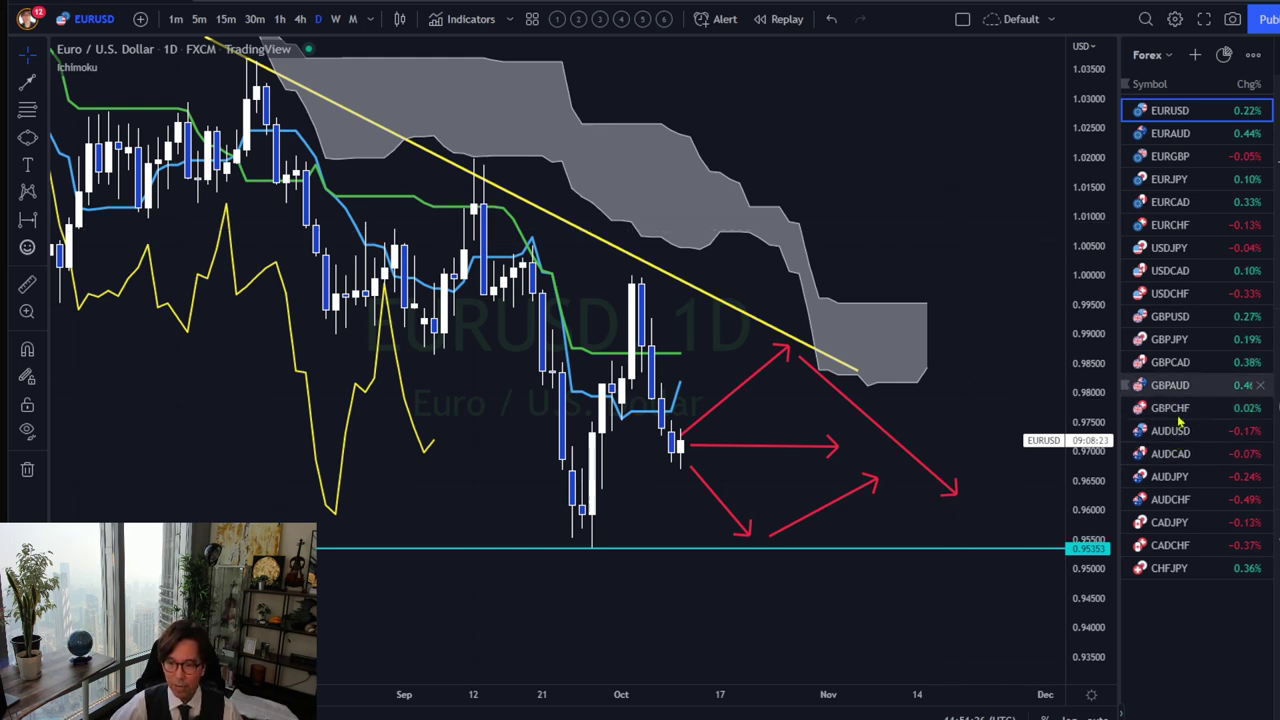
Open the AUDUSD daily chart and examine its arrow scenarios around the 0.62519 support line.
click(1186, 448)
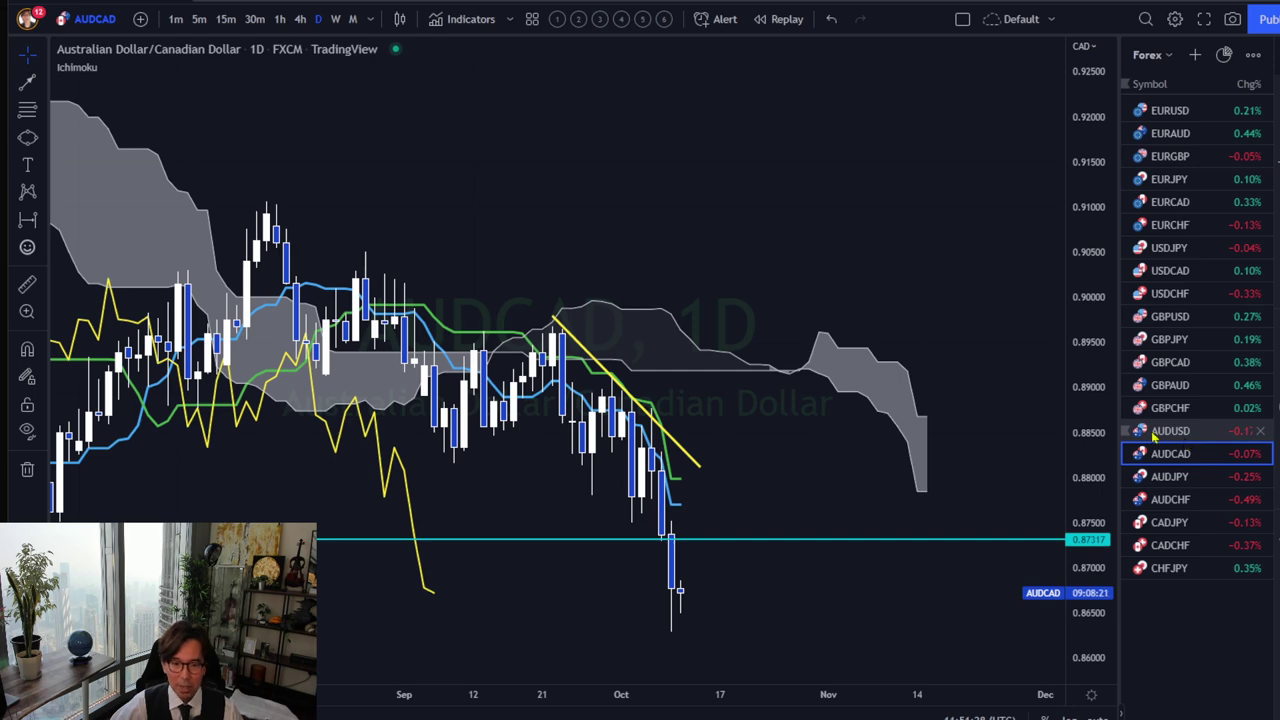
click(1176, 436)
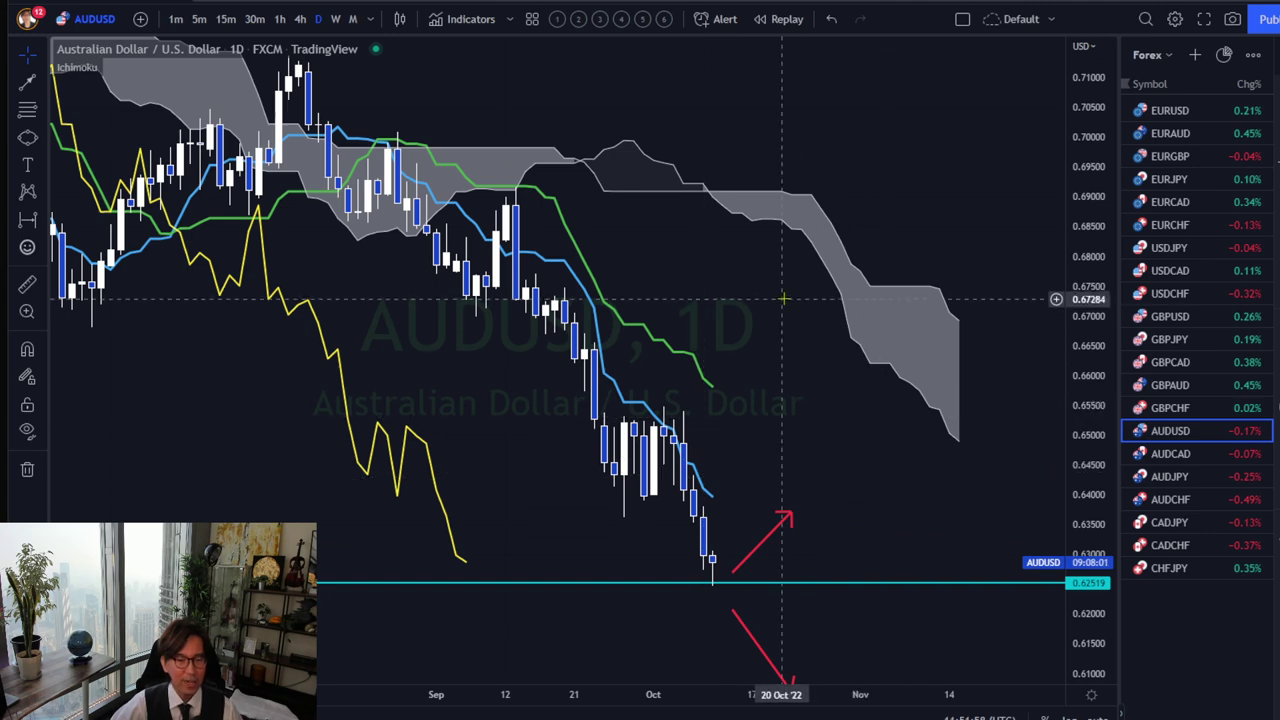
mouse_move(811, 442)
mouse_down()
mouse_move(856, 421)
mouse_move(833, 427)
mouse_move(817, 411)
mouse_up()
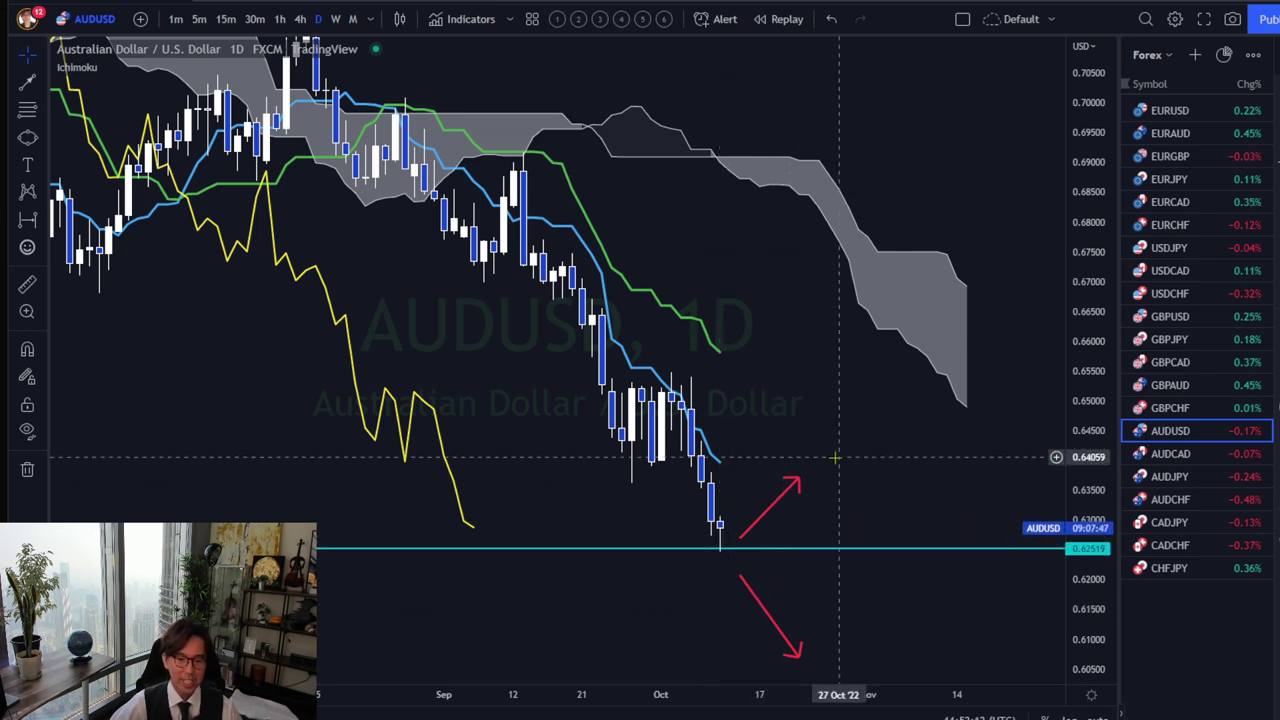
Return to the EURUSD daily chart and re-examine the drawn arrow scenarios beside the cloud and the support line.
key(Up)
key(Up)
key(Up)
key(Up)
key(Up)
key(Up)
key(Up)
key(Up)
key(Up)
key(Up)
key(Up)
key(Up)
key(Up)
key(Up)
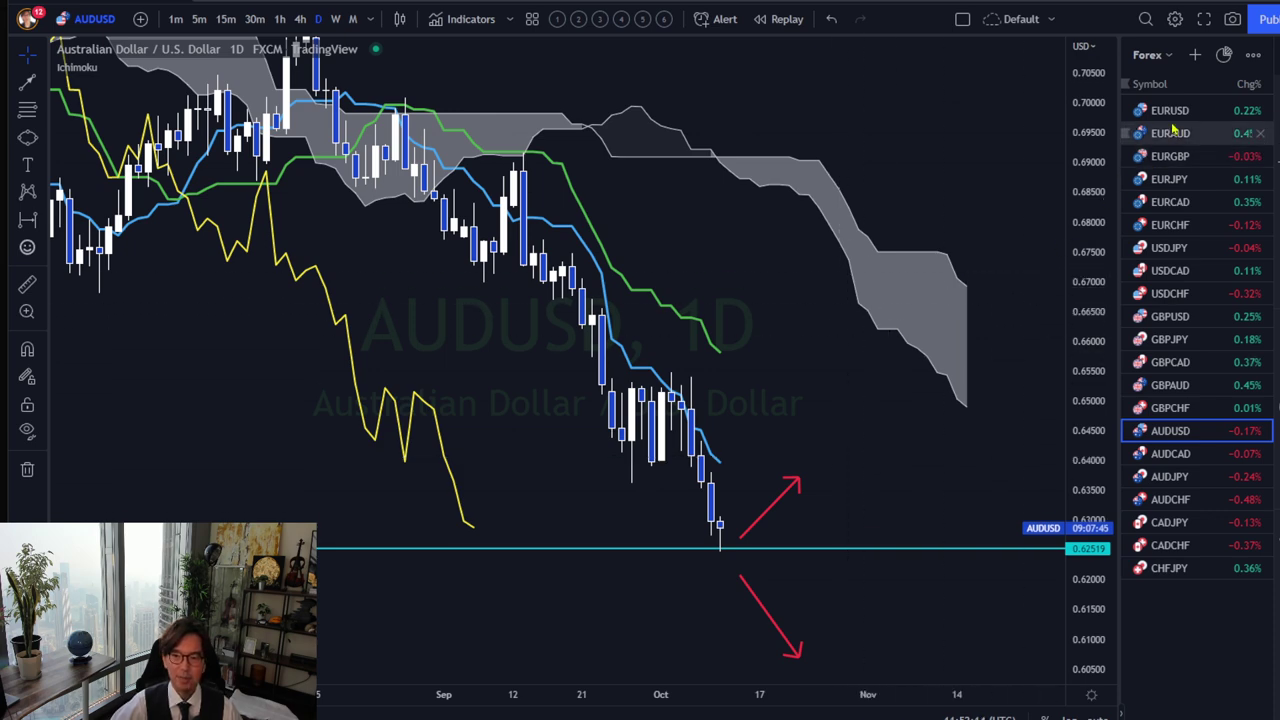
drag(898, 410, 902, 292)
drag(1076, 490, 1078, 330)
drag(896, 279, 872, 241)
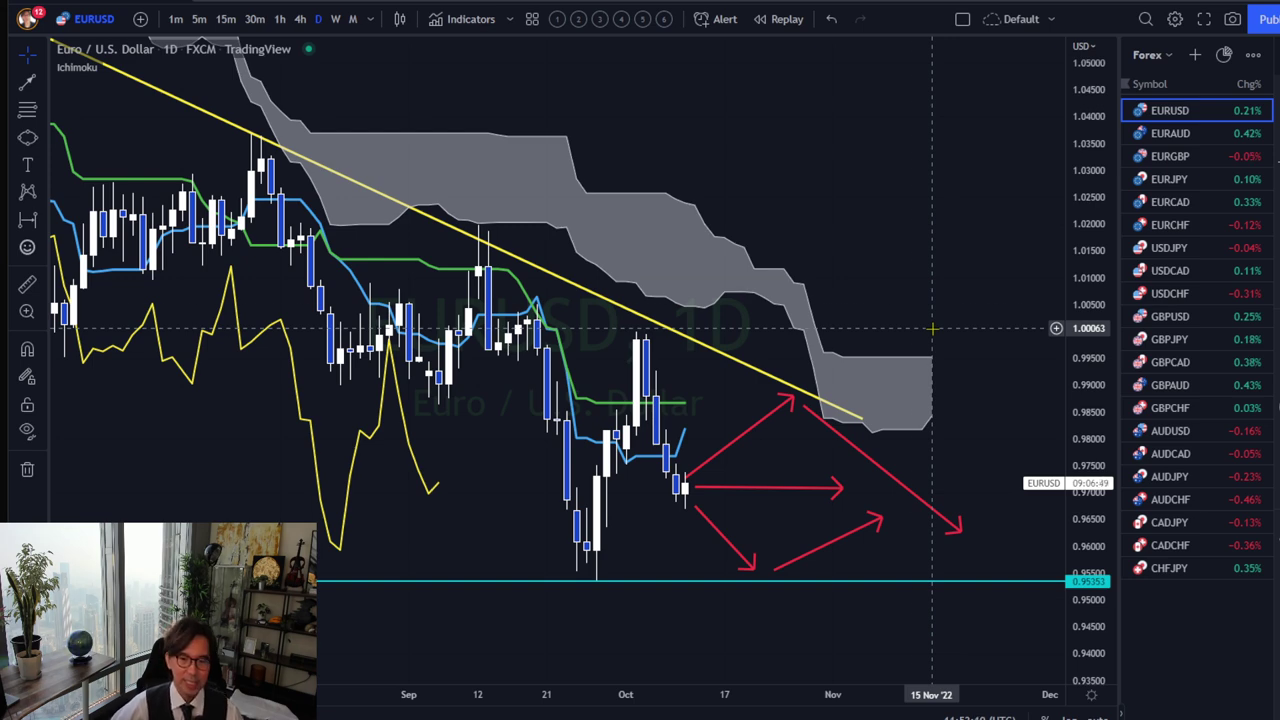
drag(930, 322, 915, 270)
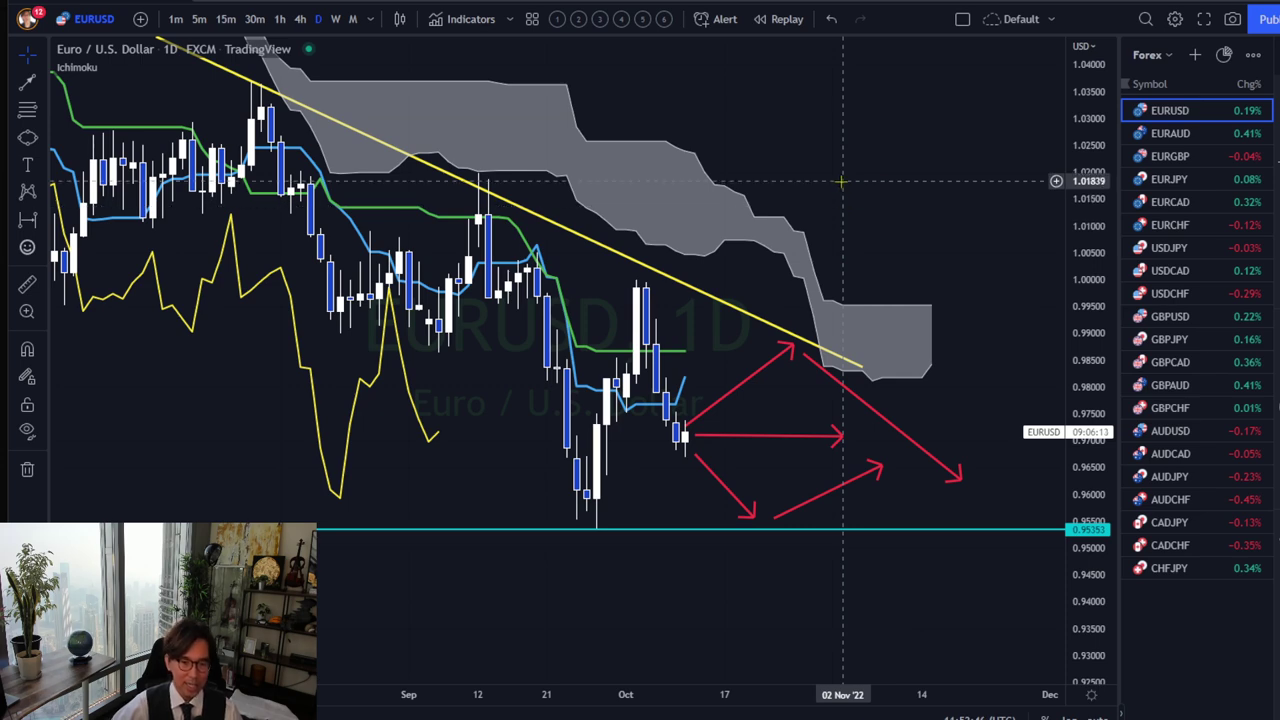
drag(843, 181, 853, 173)
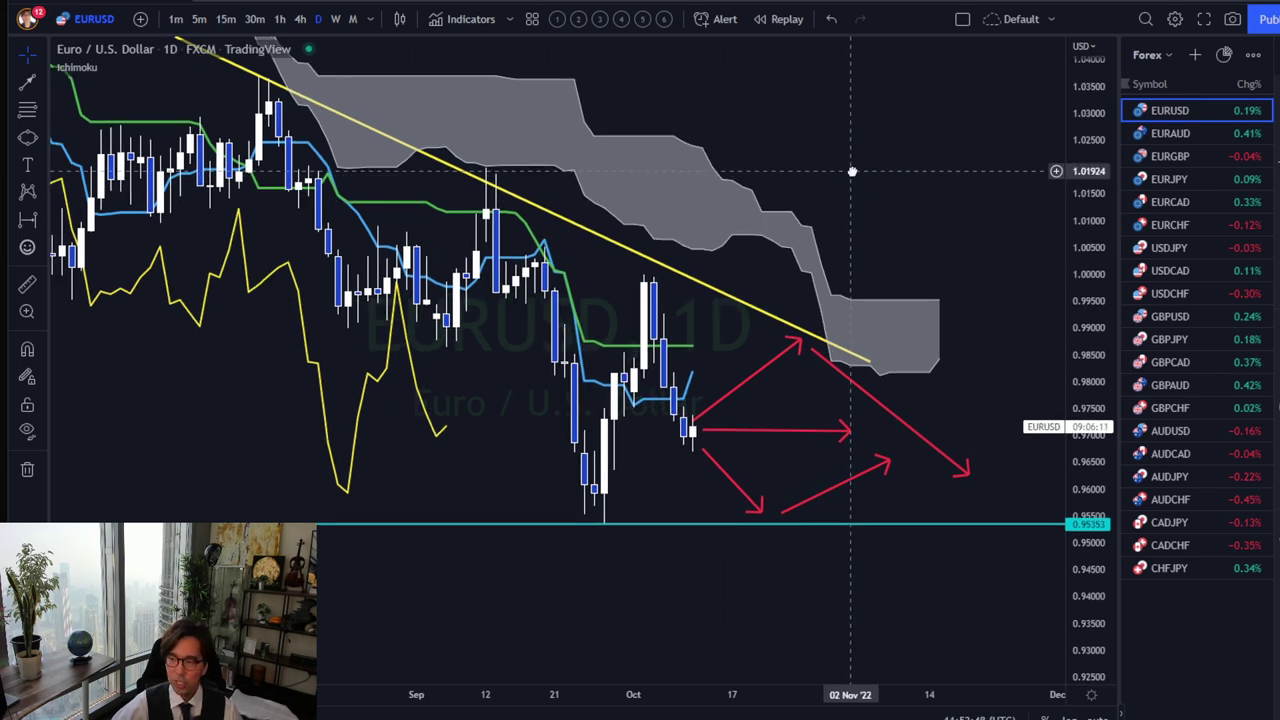